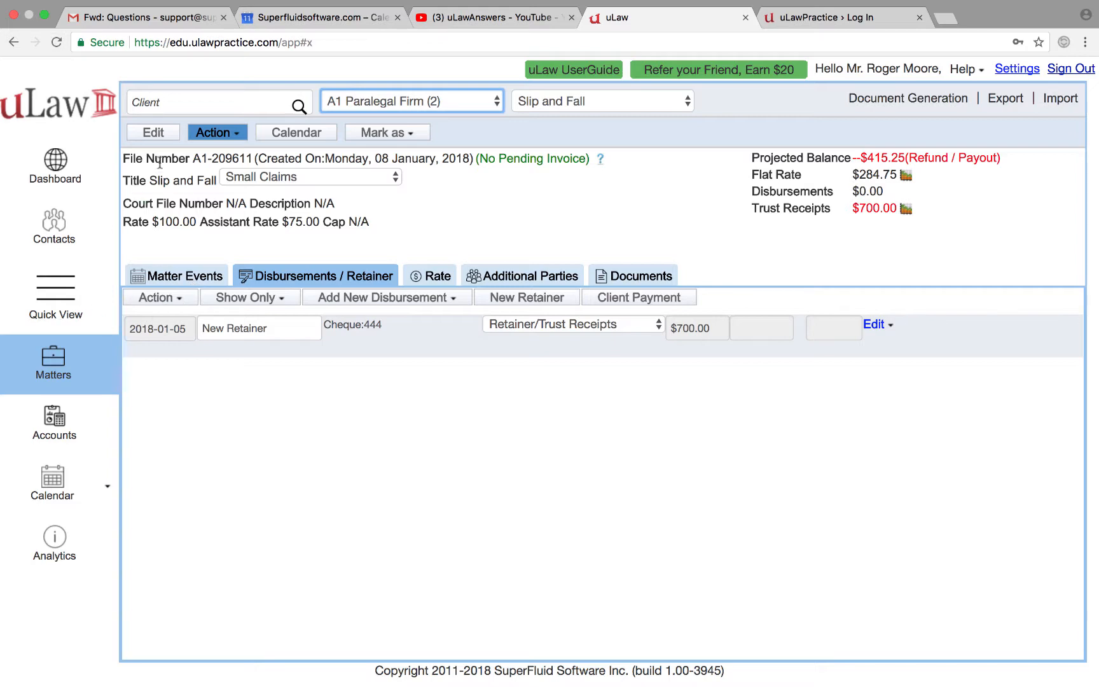
Step: Leave the A1 Paralegal Firm matter and go to the Contacts page
click(55, 233)
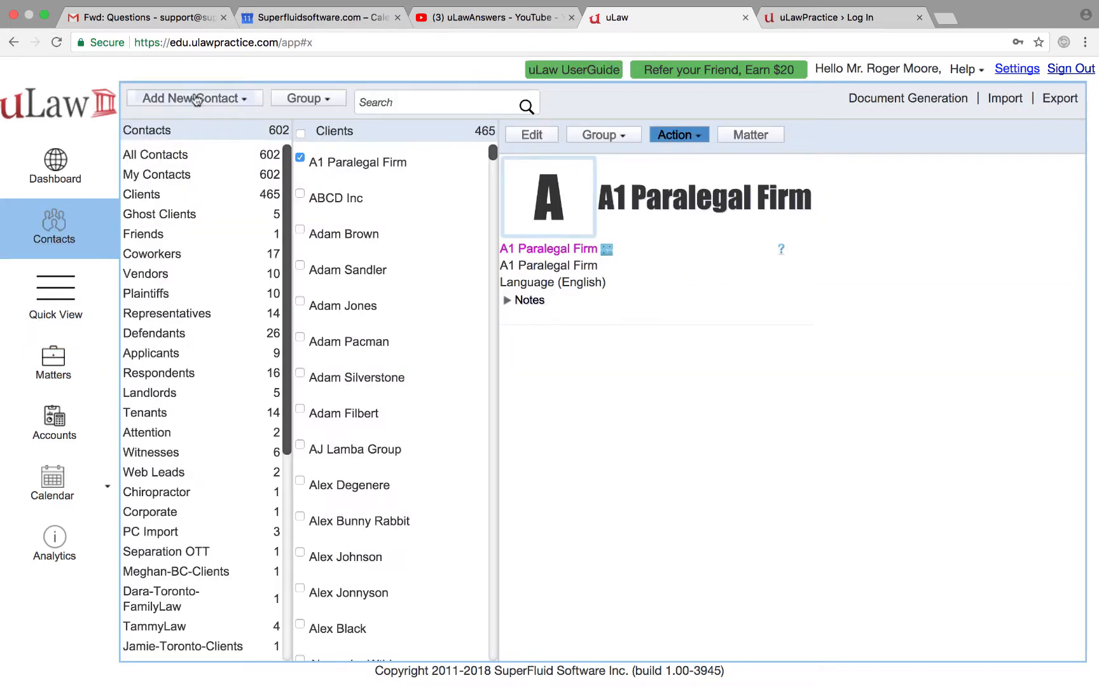
Step: Create a new client contact with the client's first and last name, and save it
click(198, 100)
click(197, 142)
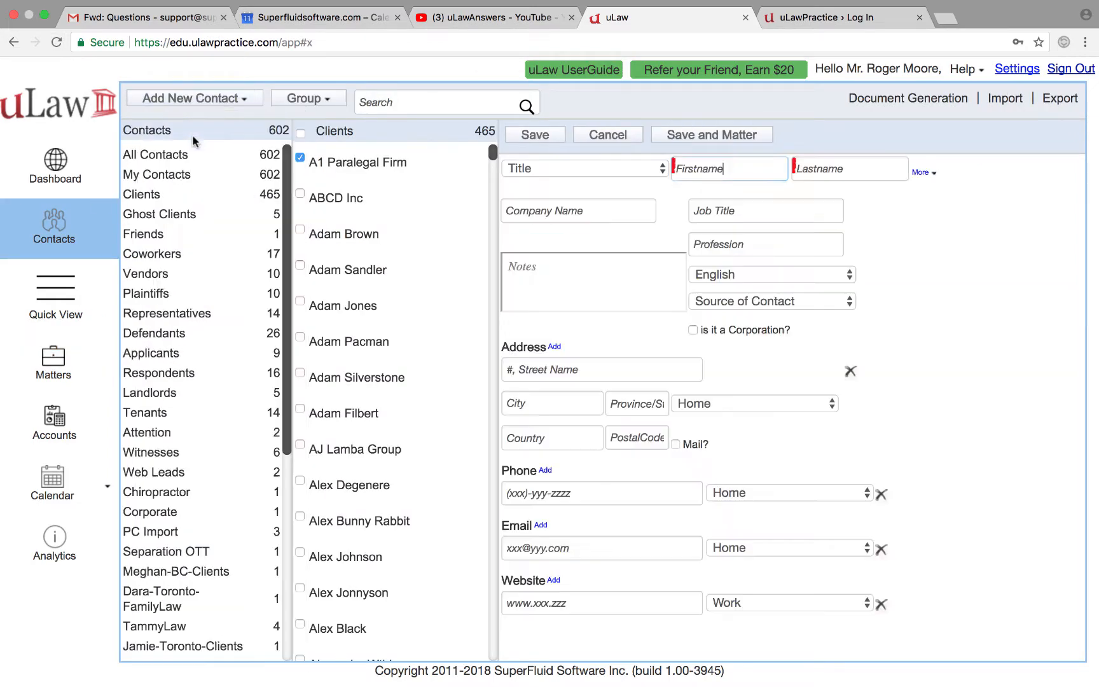
click(705, 178)
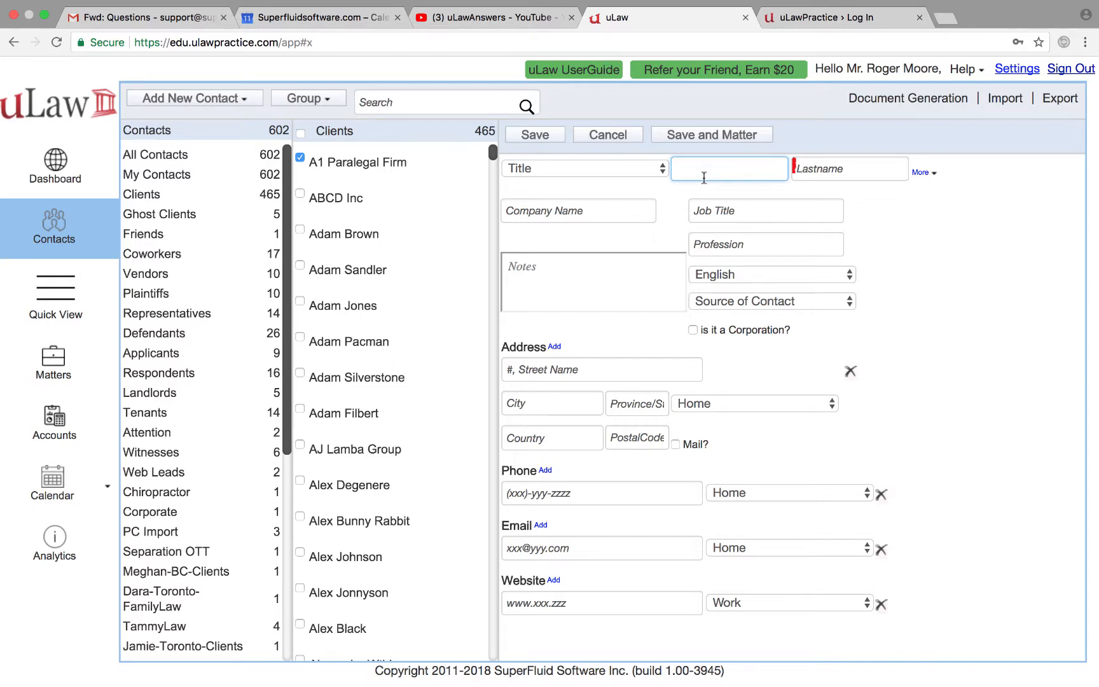
key(Tab)
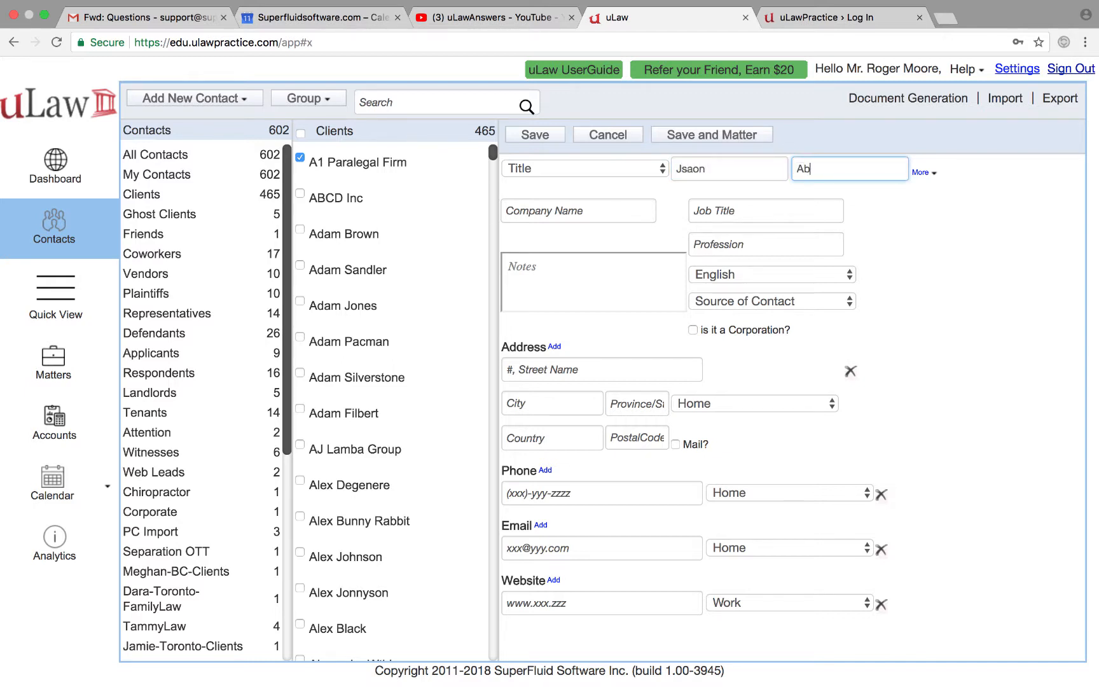
click(675, 136)
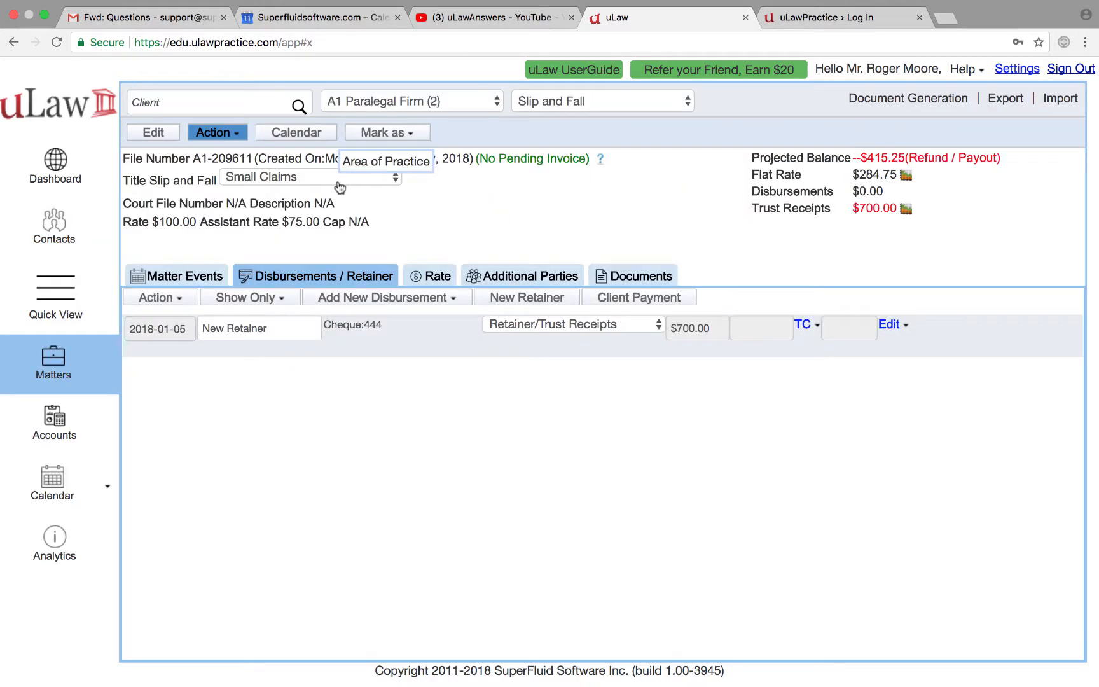
Step: Create a Traffic Ticket matter under the POA - HTA area of practice
click(217, 160)
text(T)
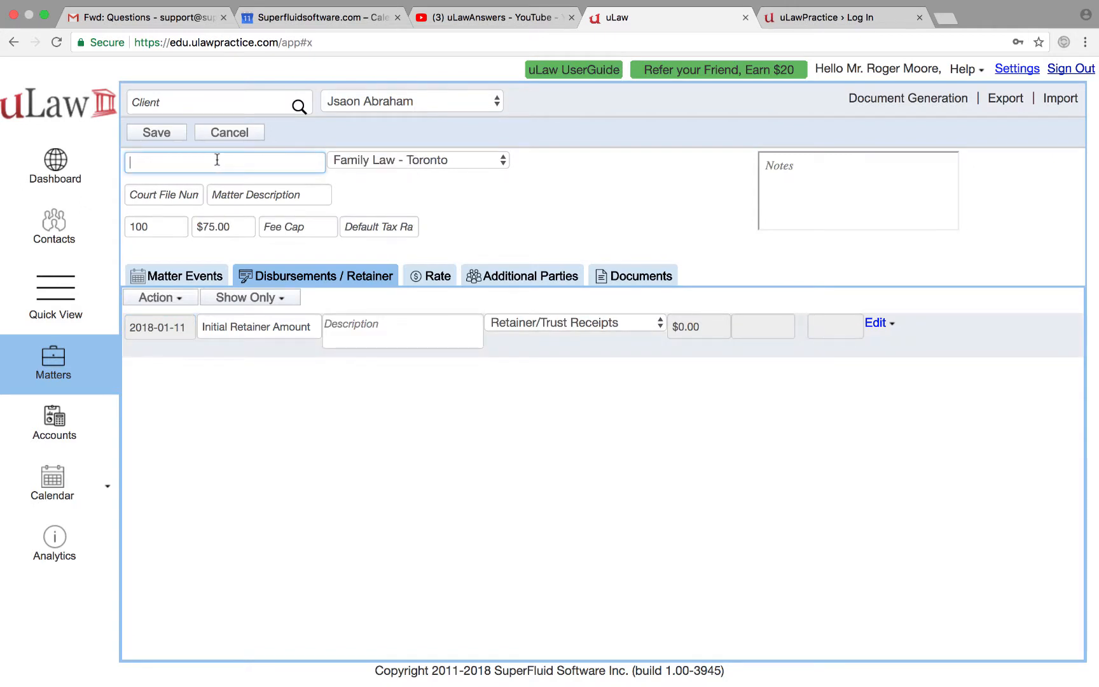
text(raffic Ticket)
click(355, 163)
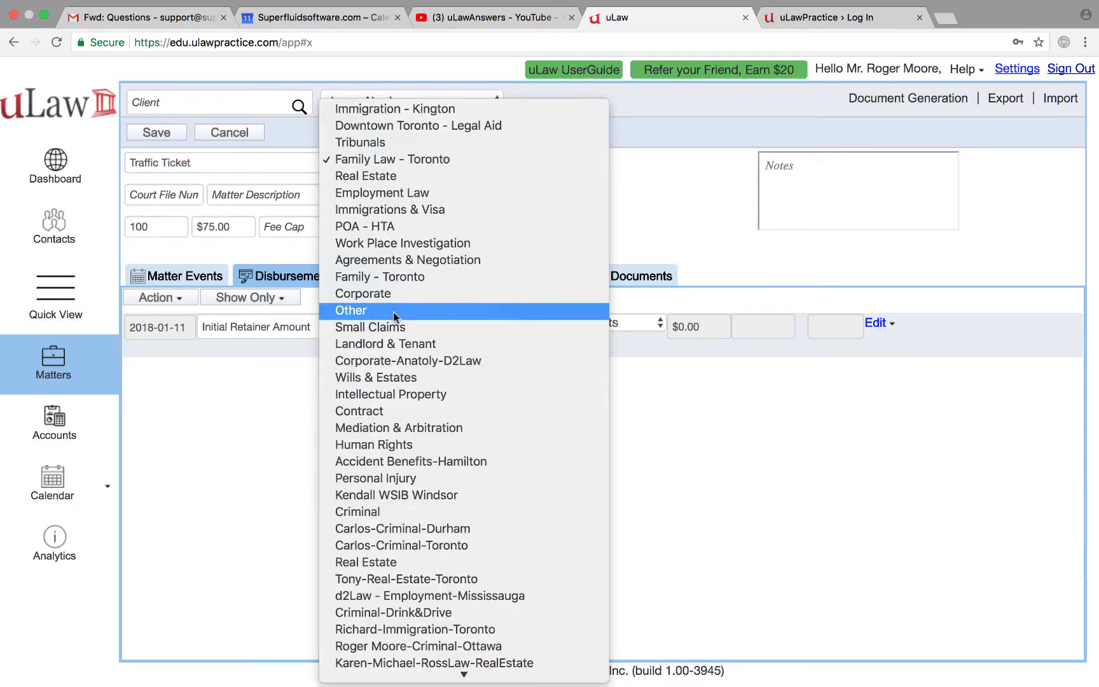
click(391, 226)
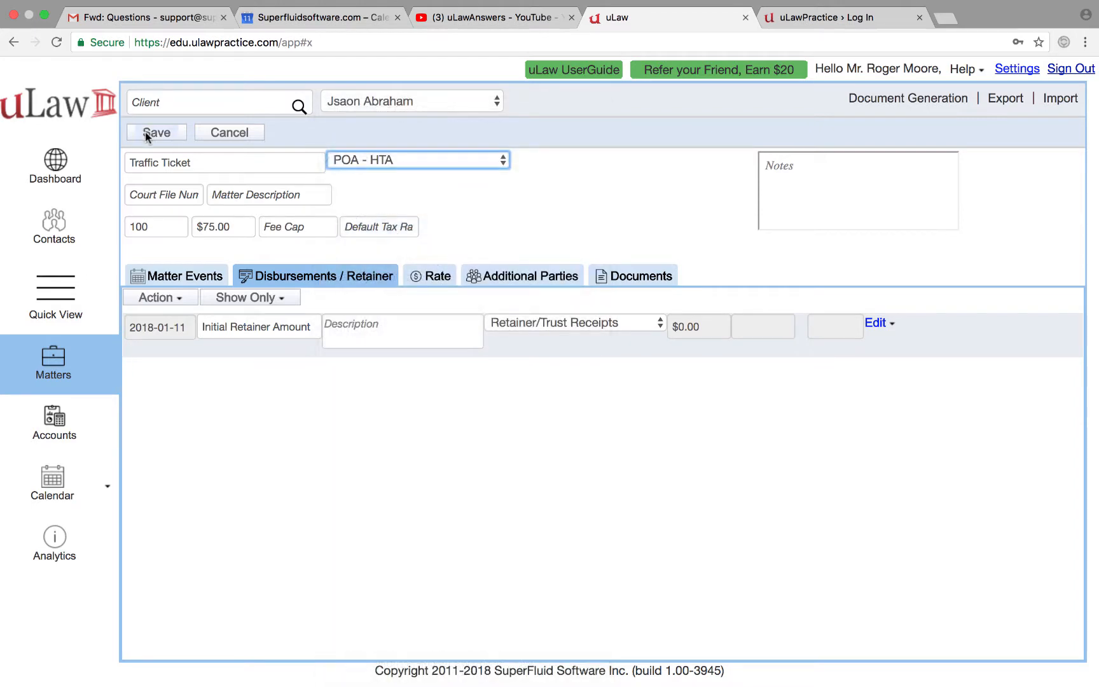
click(146, 133)
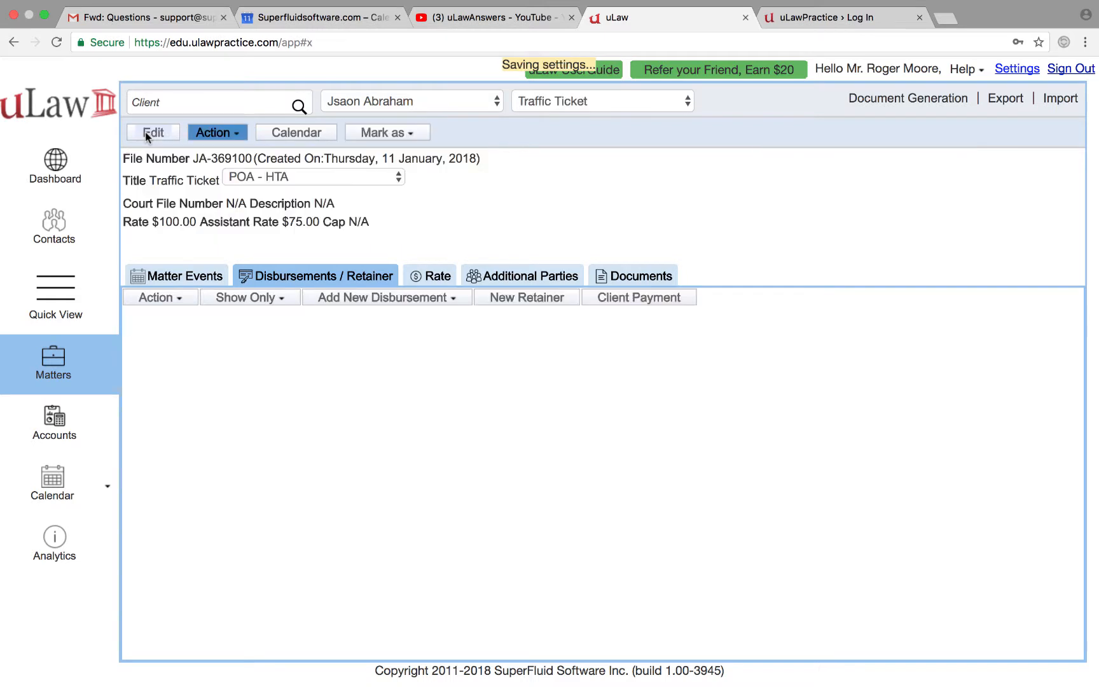
Step: Add and save a second matter for the client titled Divorce
click(220, 134)
click(224, 155)
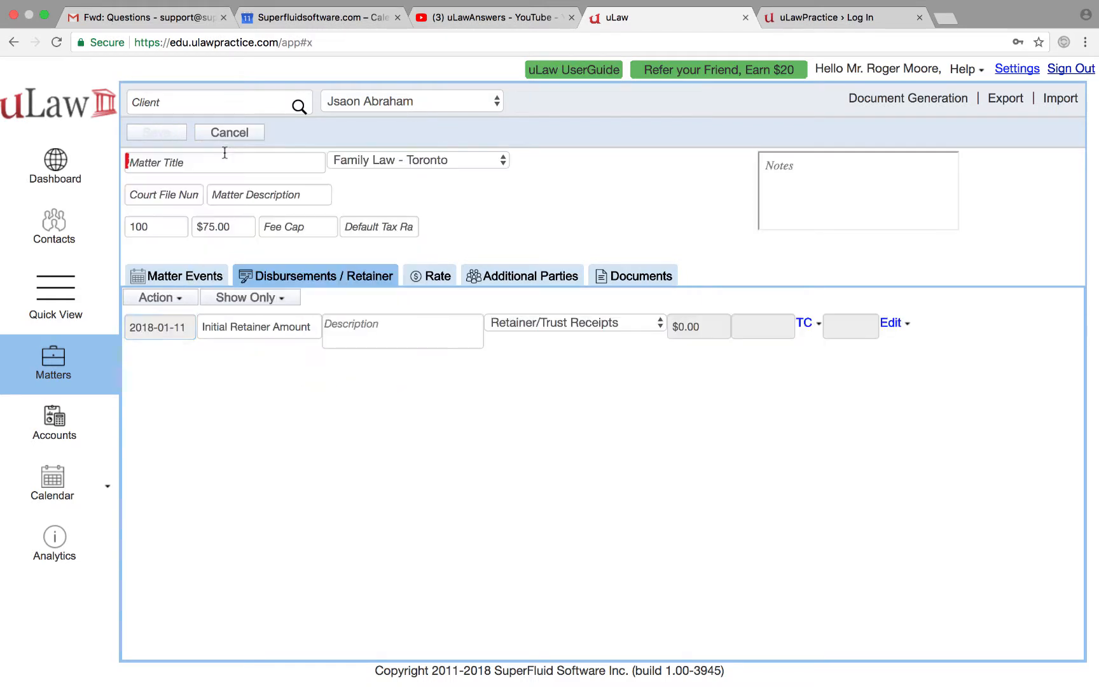
click(270, 162)
text(Divorce)
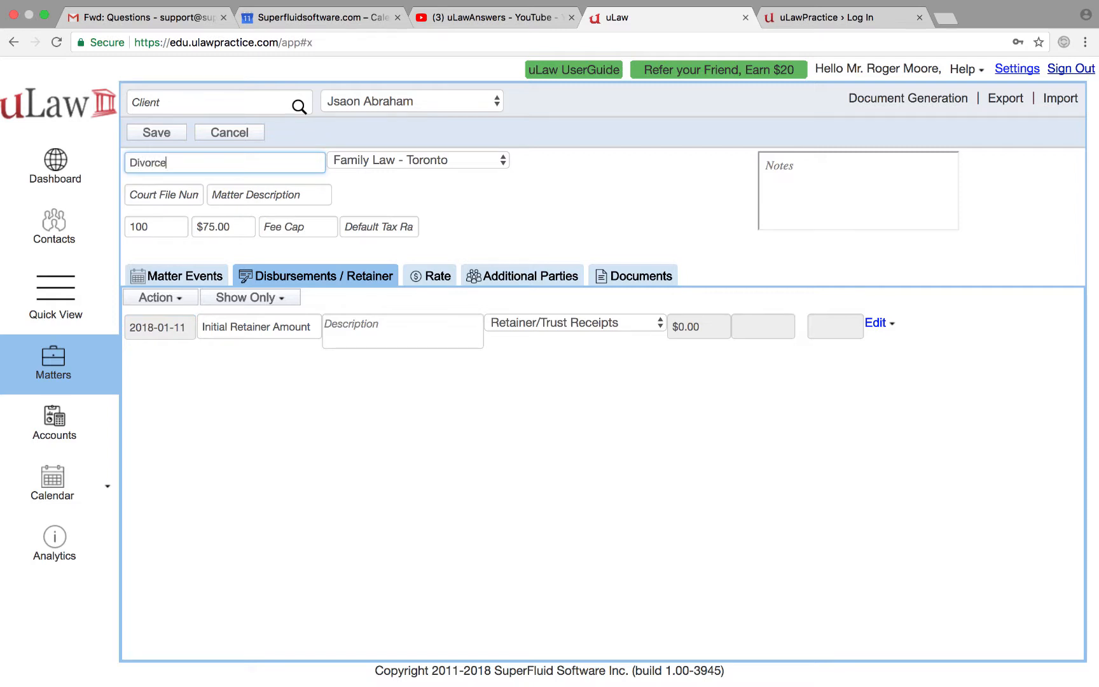
click(155, 132)
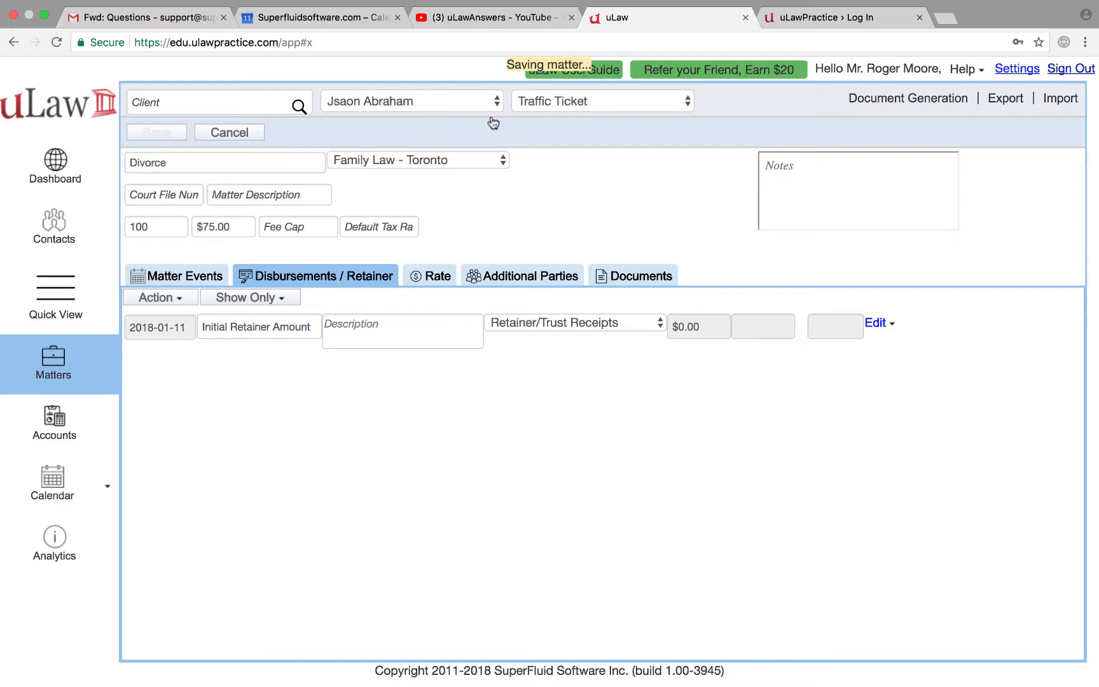
click(419, 101)
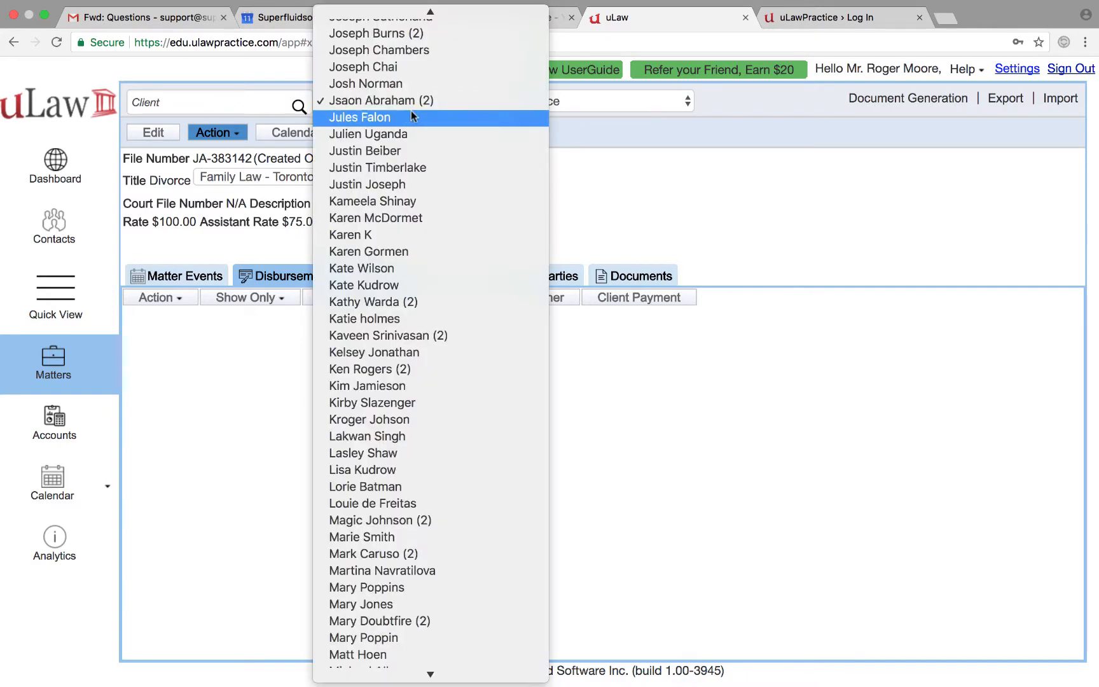
click(431, 102)
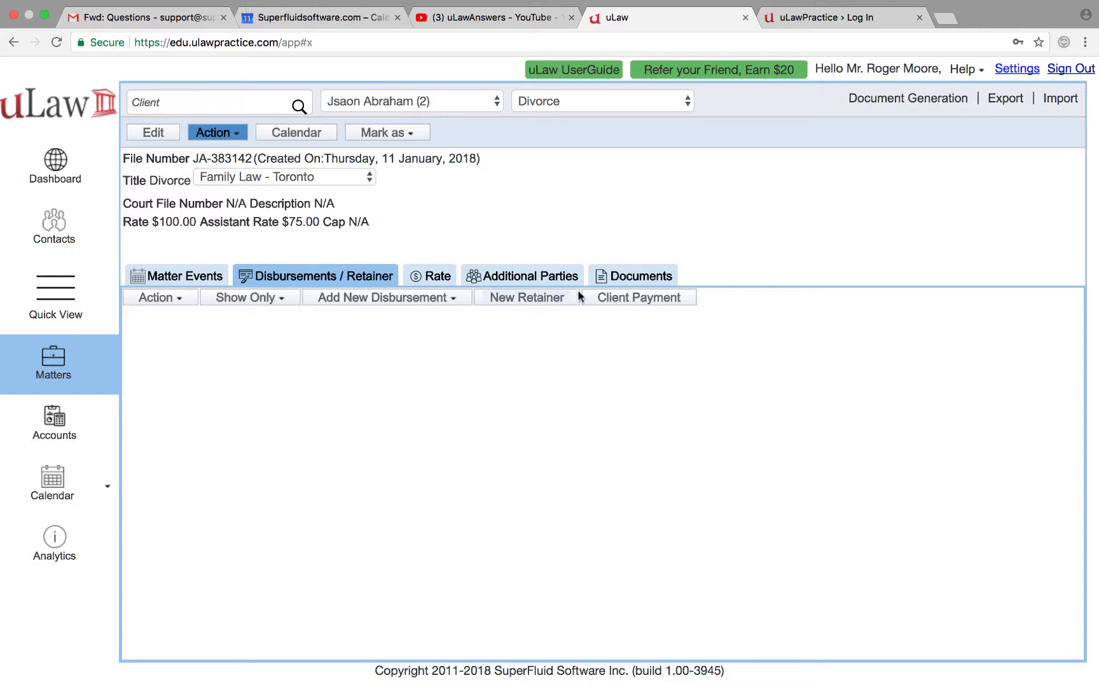
Step: Start a $1,000 cheque retainer with reference number 23423
click(551, 295)
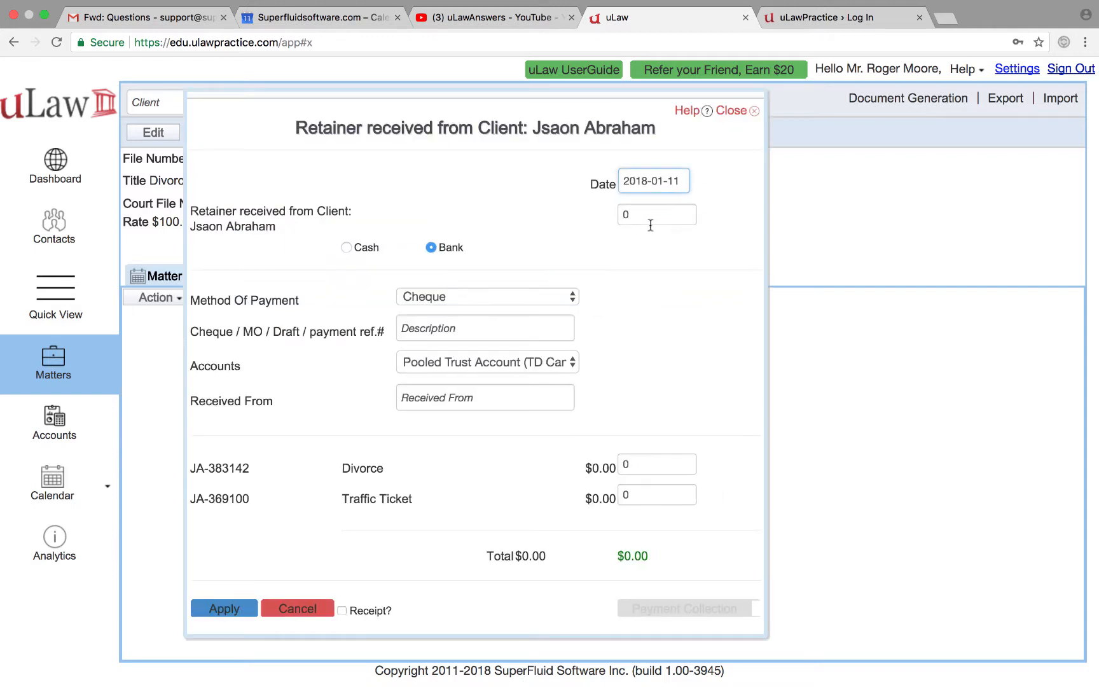
click(623, 215)
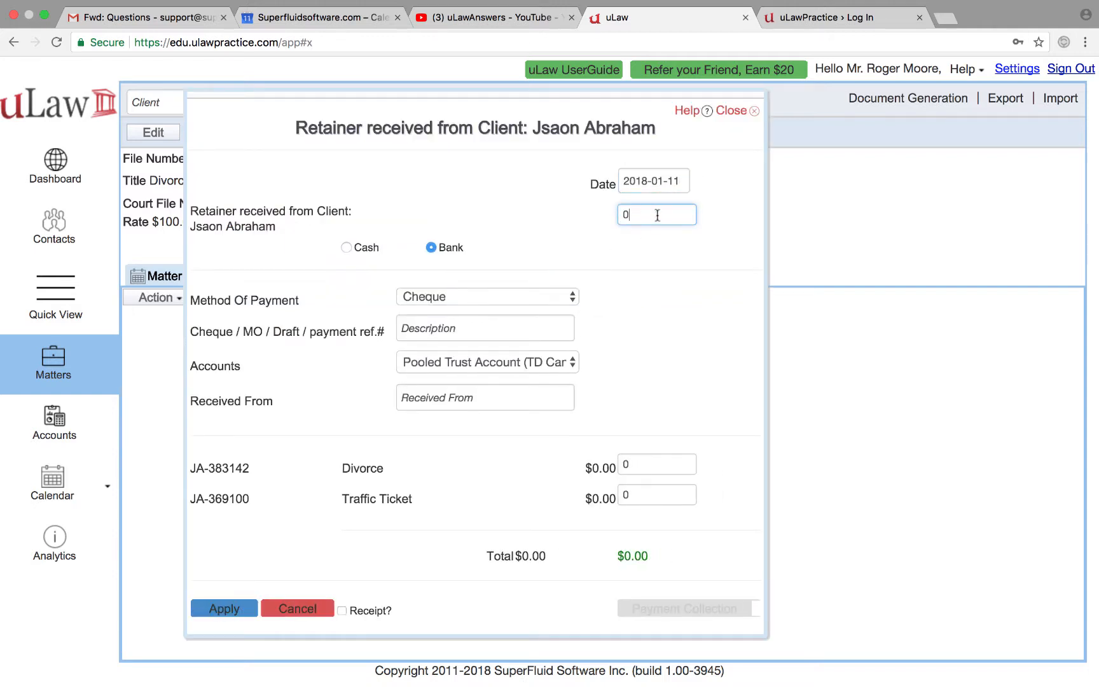
text(1000)
click(569, 250)
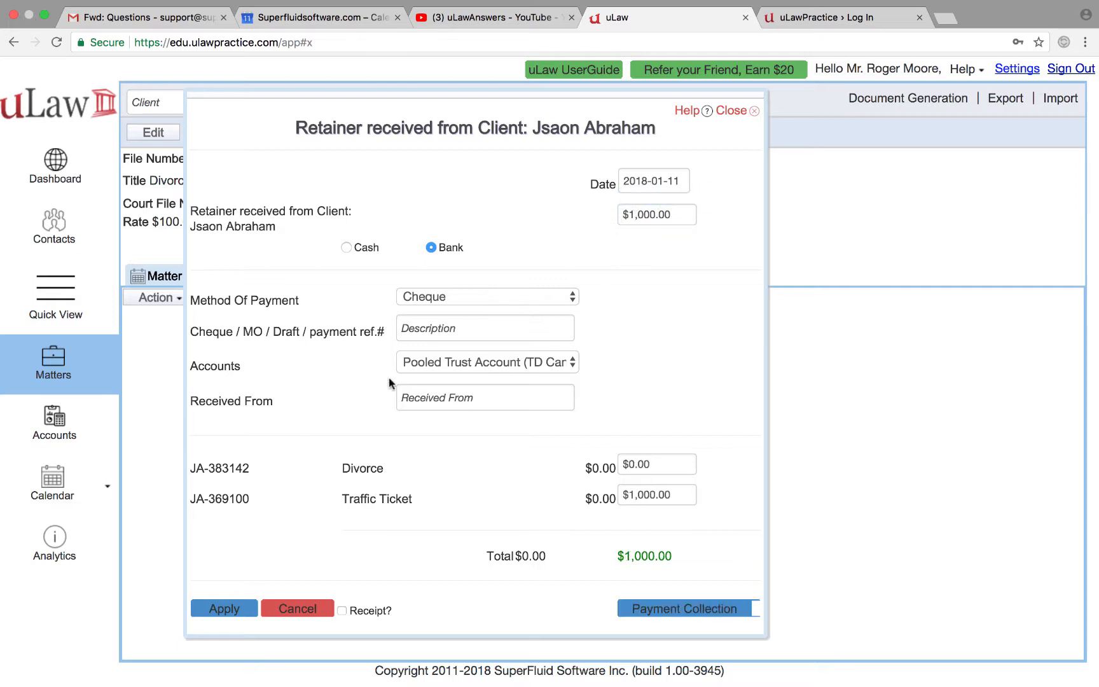
click(431, 323)
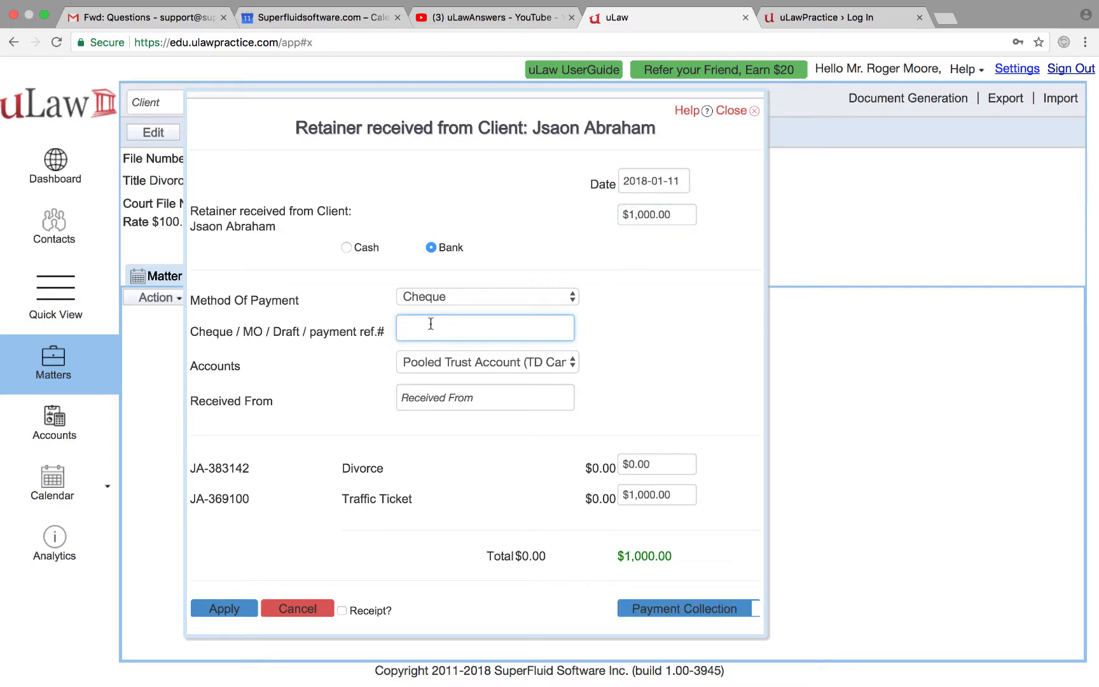
text(23423)
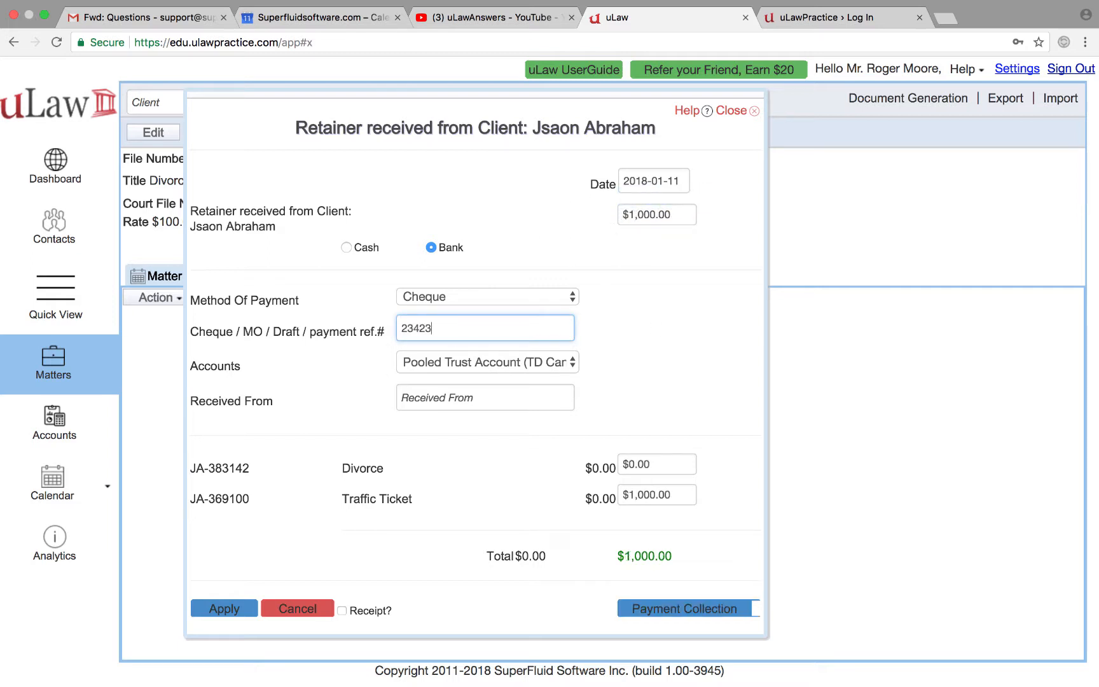
Step: Allocate $800 to Traffic Ticket and $200 to Divorce, then attempt to apply the split
triple_click(649, 495)
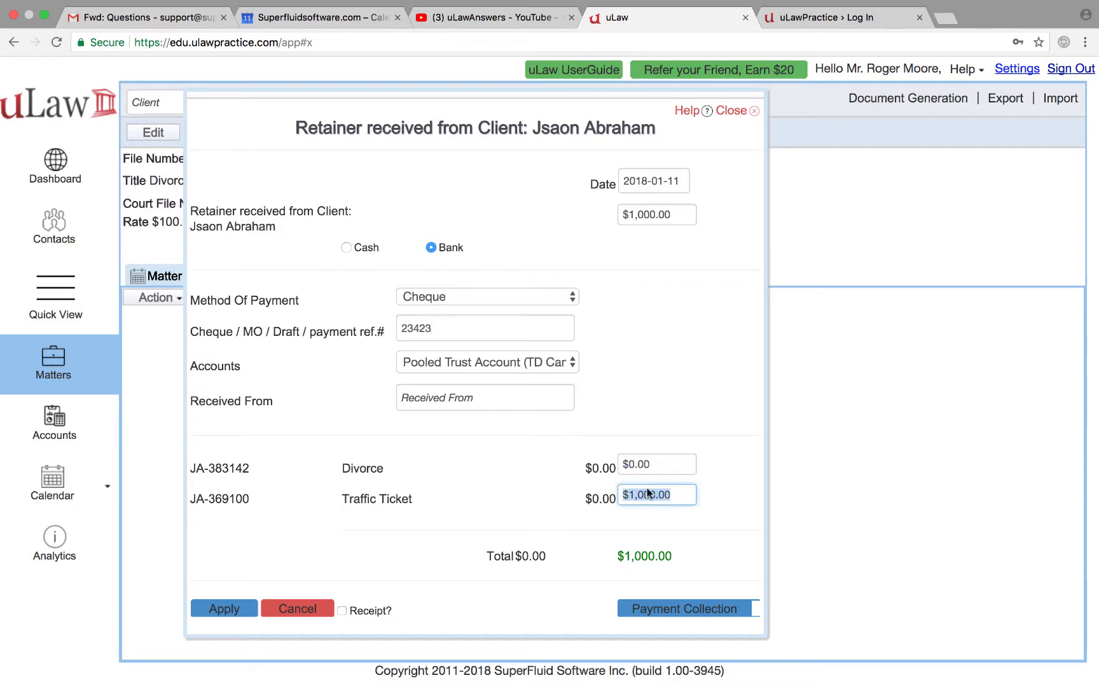
text(800)
click(638, 367)
double_click(629, 465)
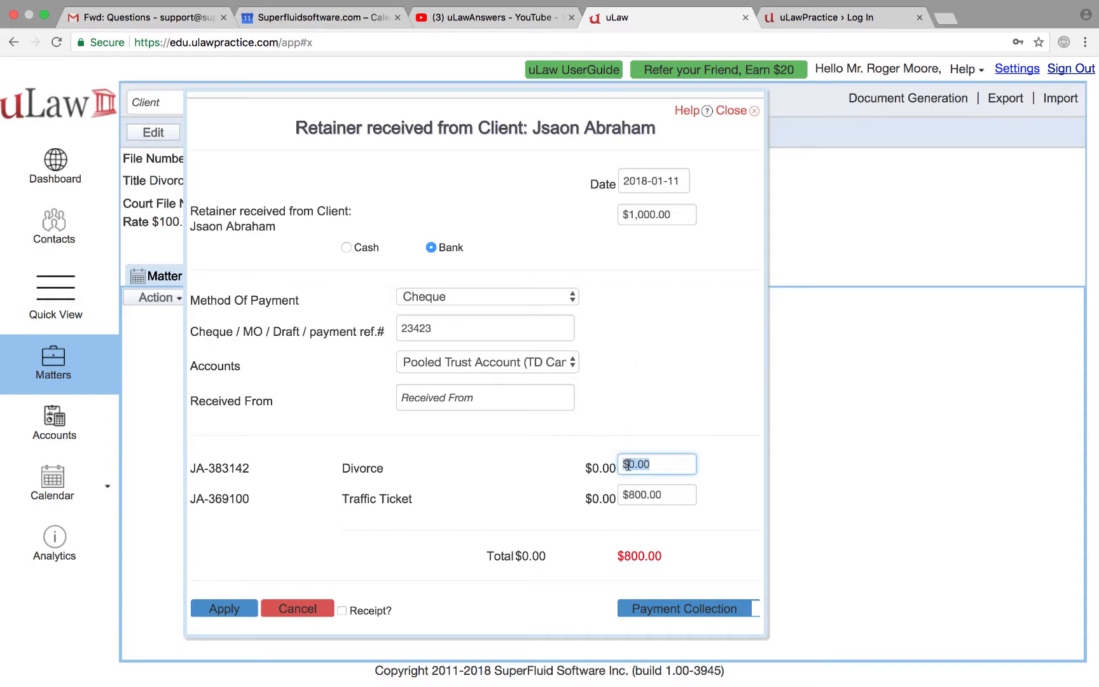
text(200)
click(701, 407)
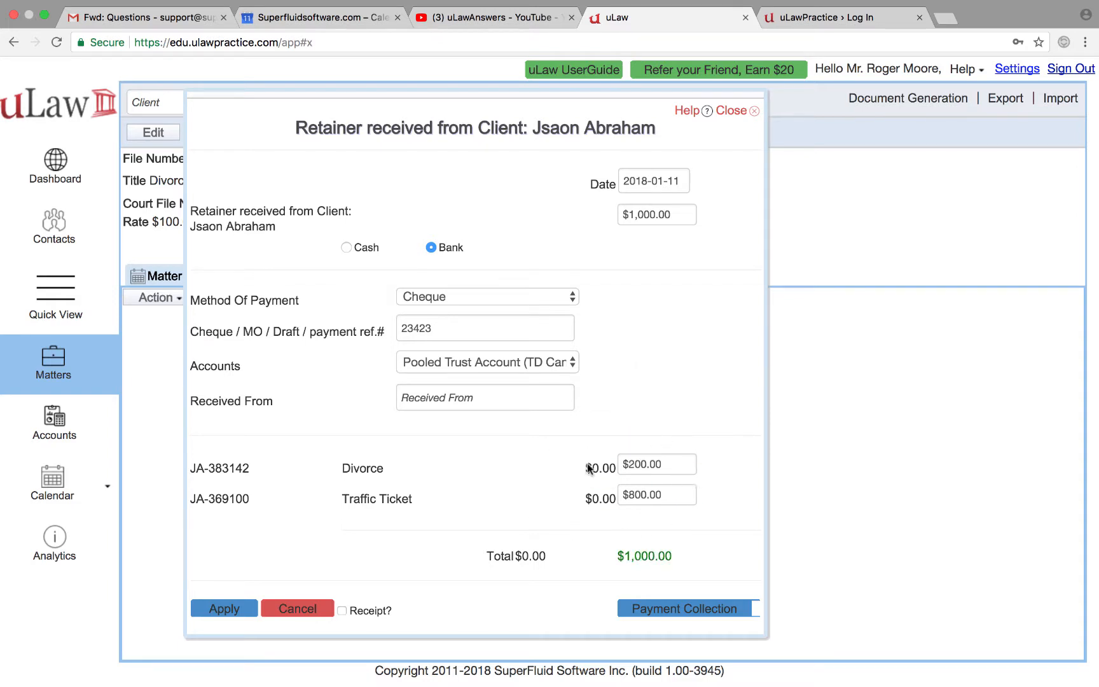
click(634, 460)
text(1)
click(695, 366)
click(224, 608)
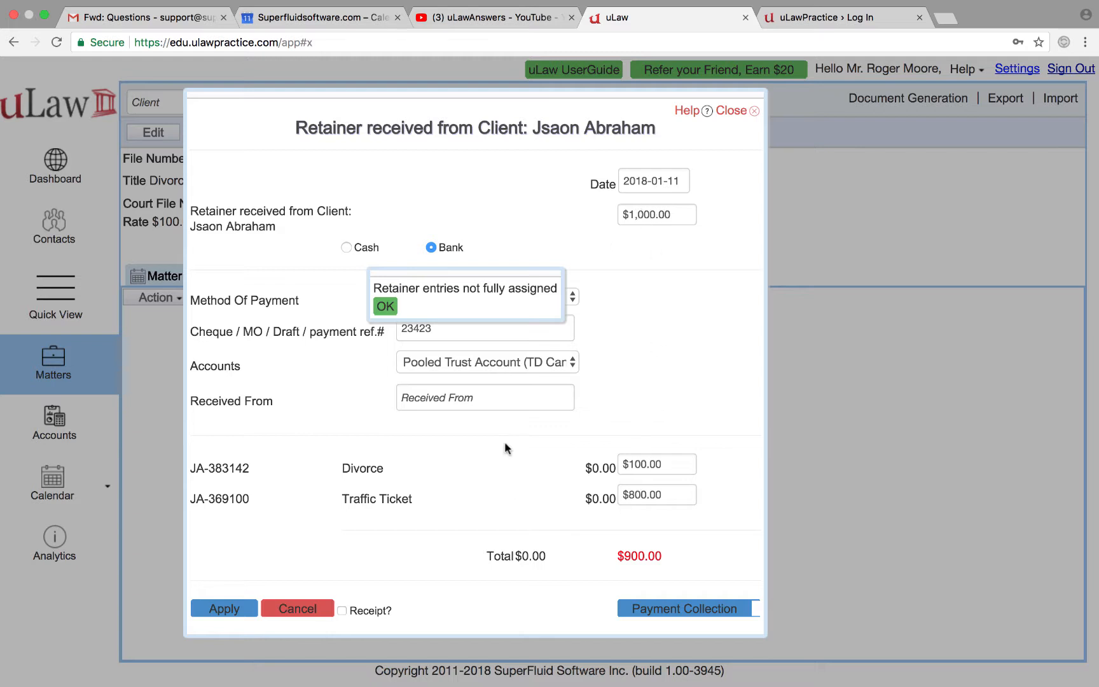
click(385, 306)
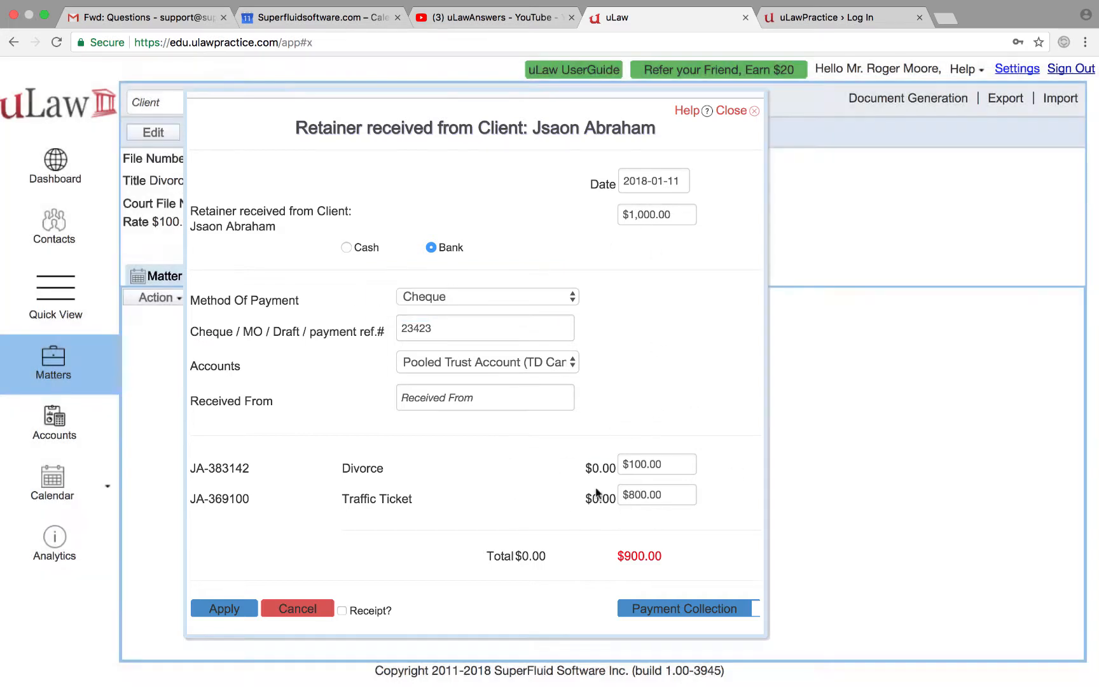
Step: Correct the Divorce allocation to $200 so totals balance, and apply the retainer
click(634, 463)
click(634, 464)
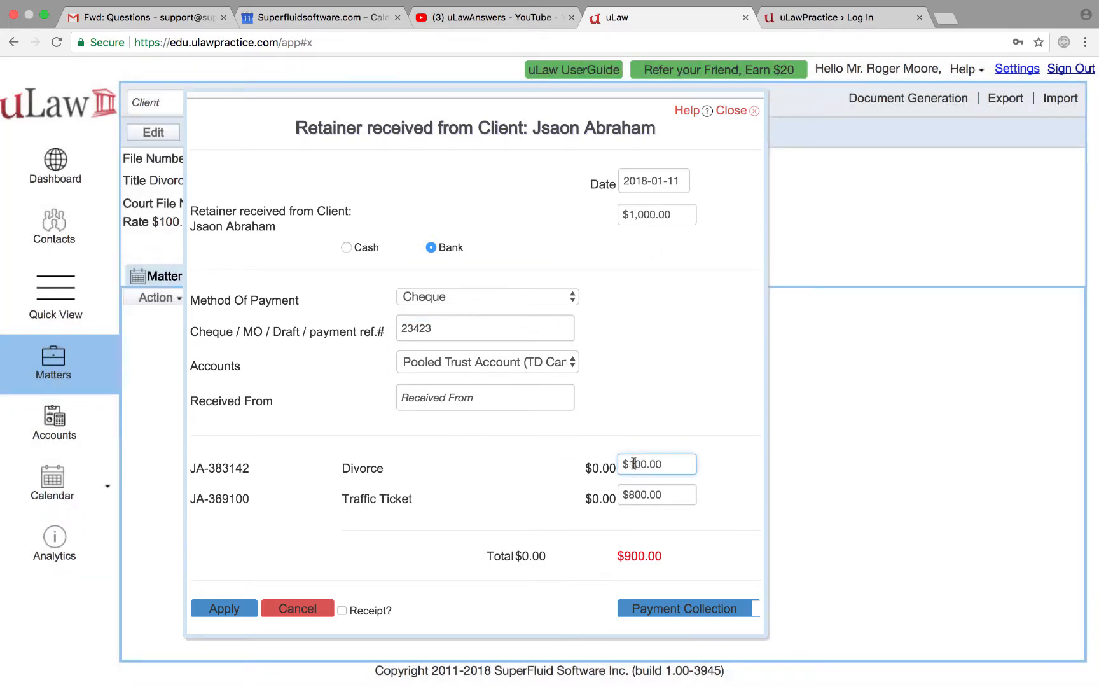
key(BackSpace)
text(2)
click(673, 398)
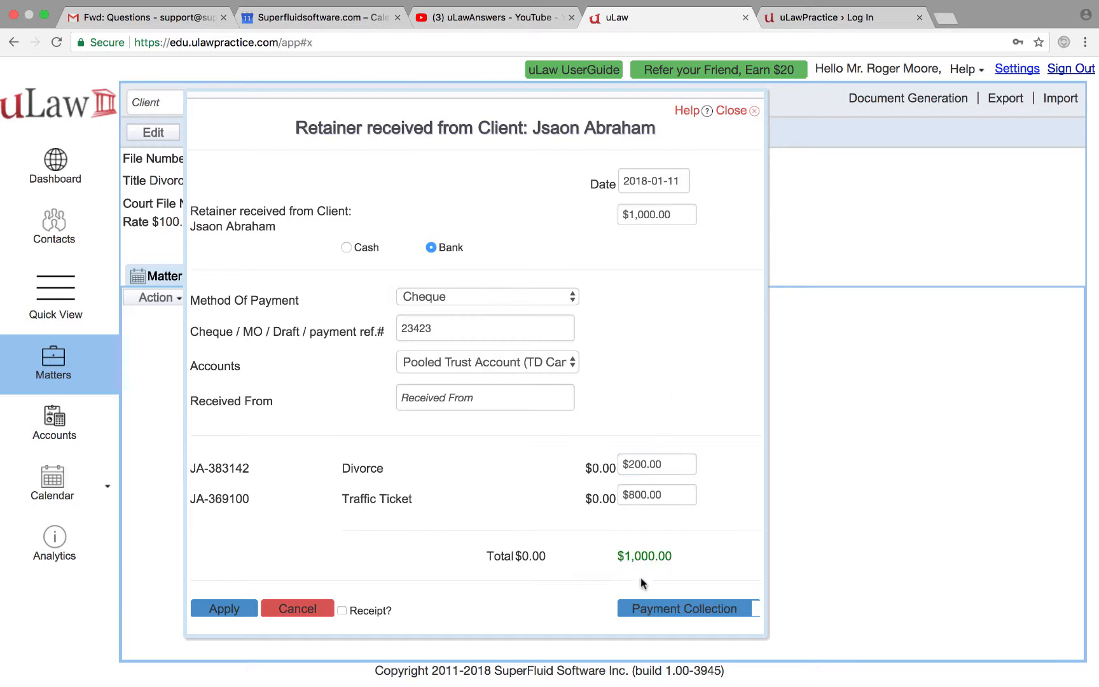
click(221, 611)
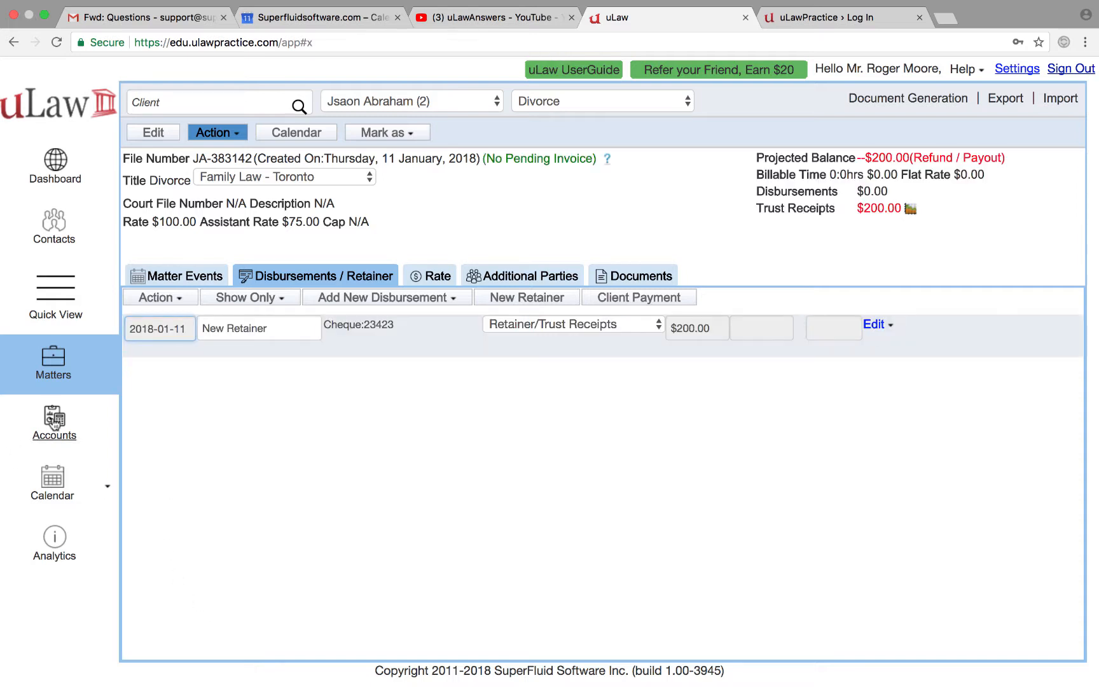
Step: Check pooled trust transactions, then switch to Traffic Ticket and open its retainer's edit options
click(54, 423)
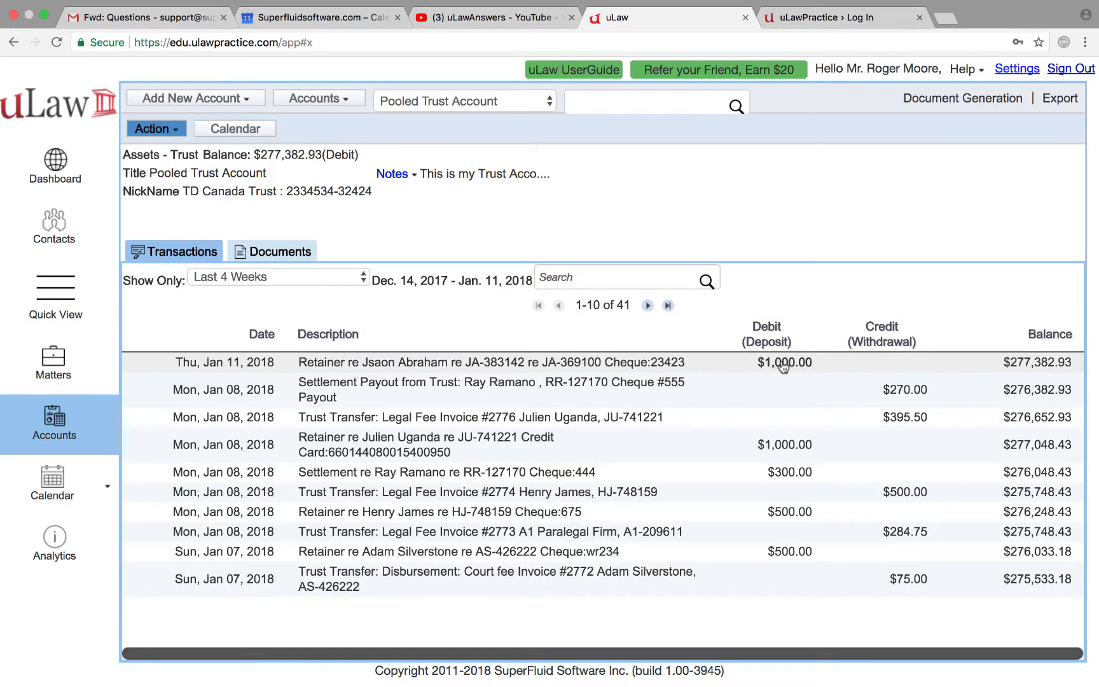
click(63, 360)
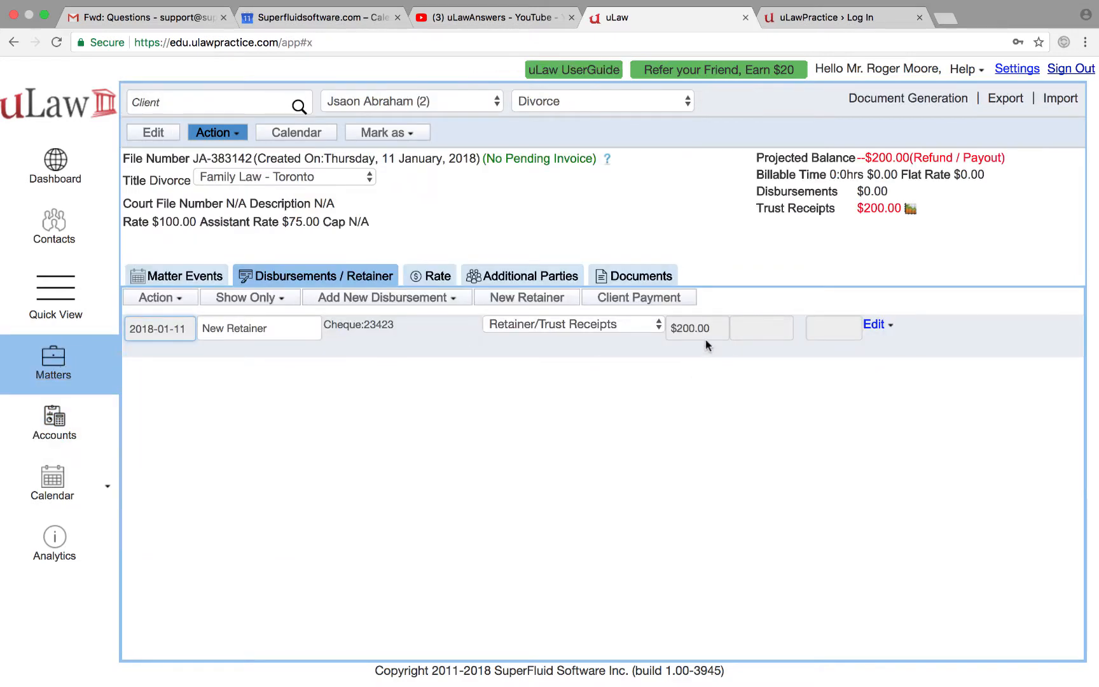
click(552, 102)
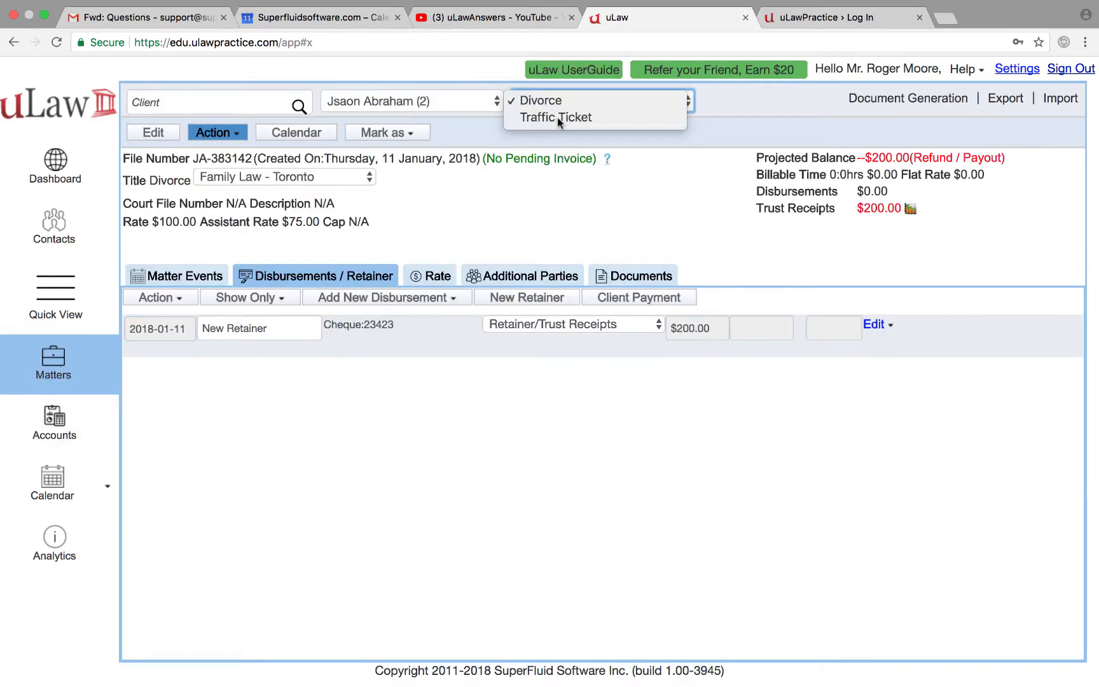
click(559, 116)
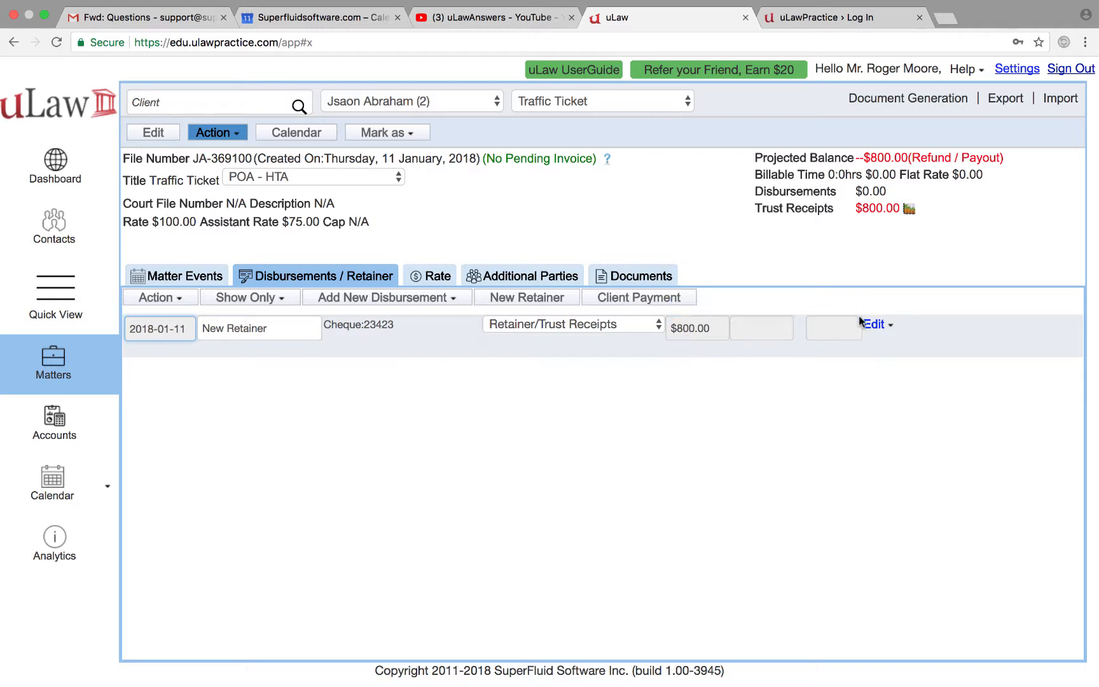
click(878, 324)
Step: Unlock and edit the retainer to give Divorce $800 and Traffic Ticket $200, then save
click(880, 348)
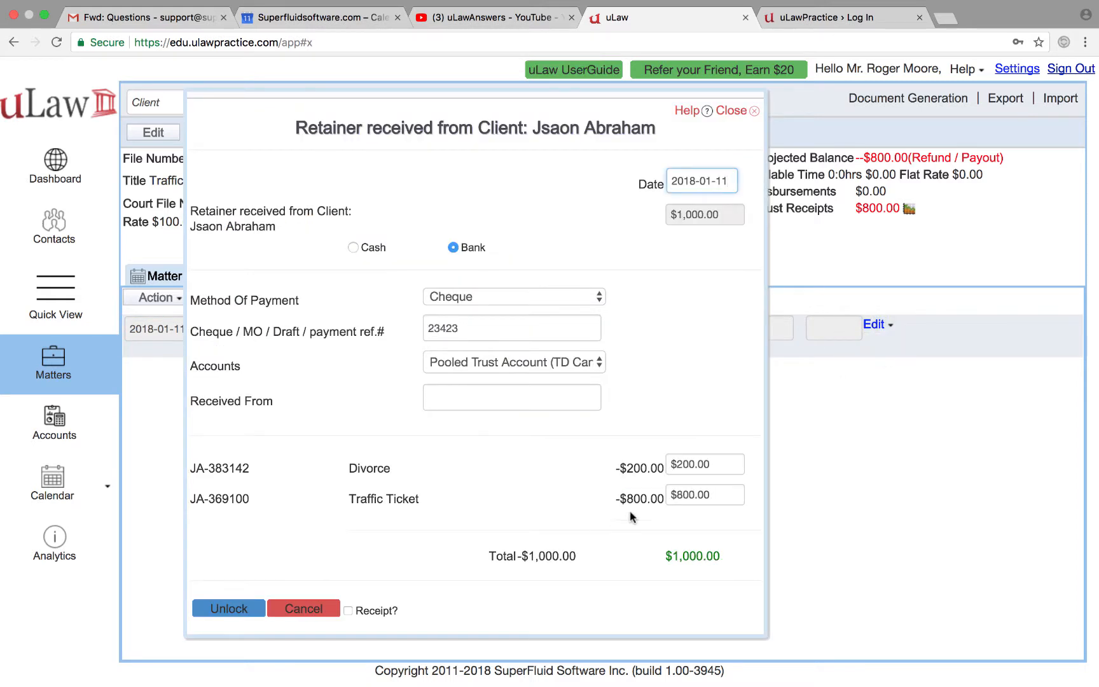
click(693, 466)
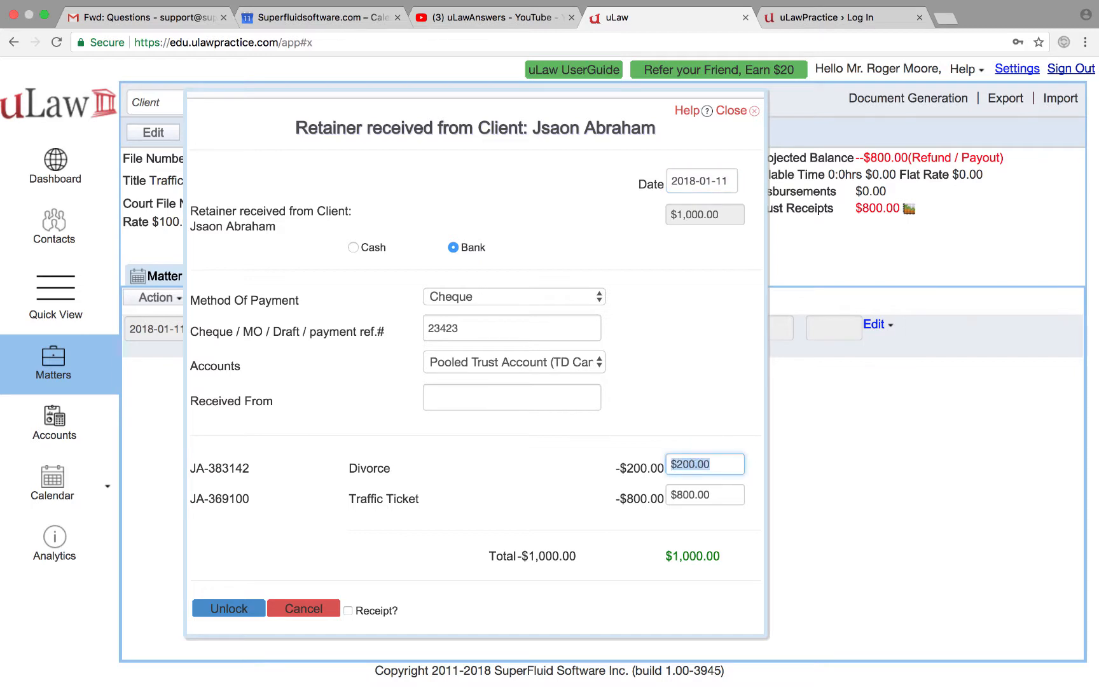
text(800)
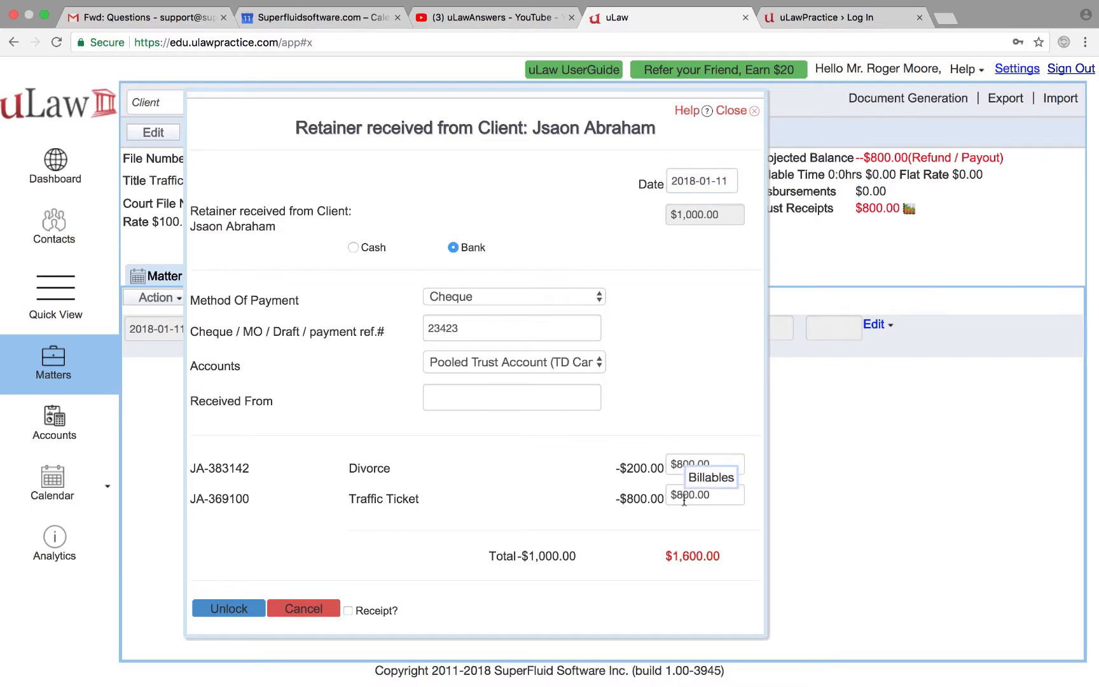
click(684, 501)
text(200)
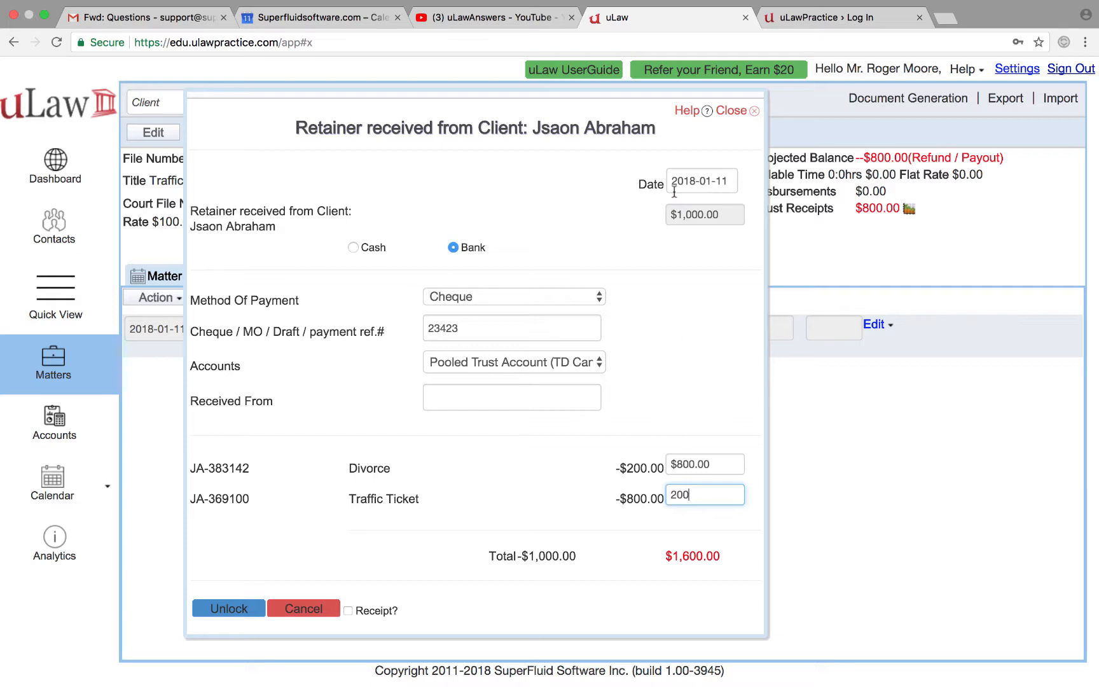
click(682, 294)
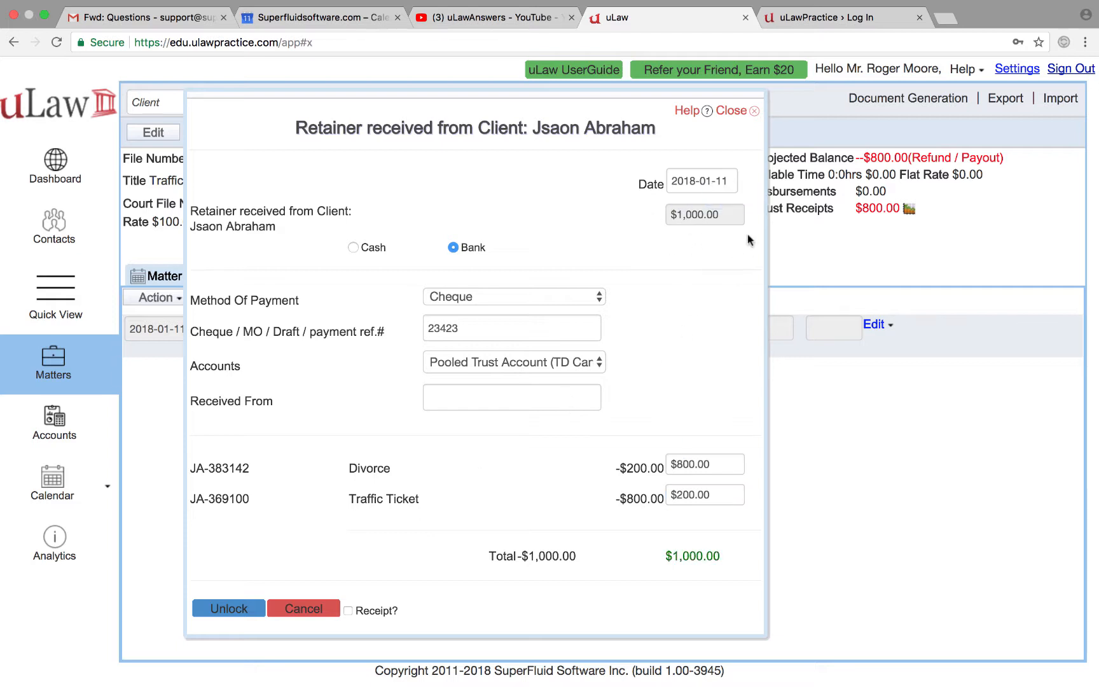
click(218, 610)
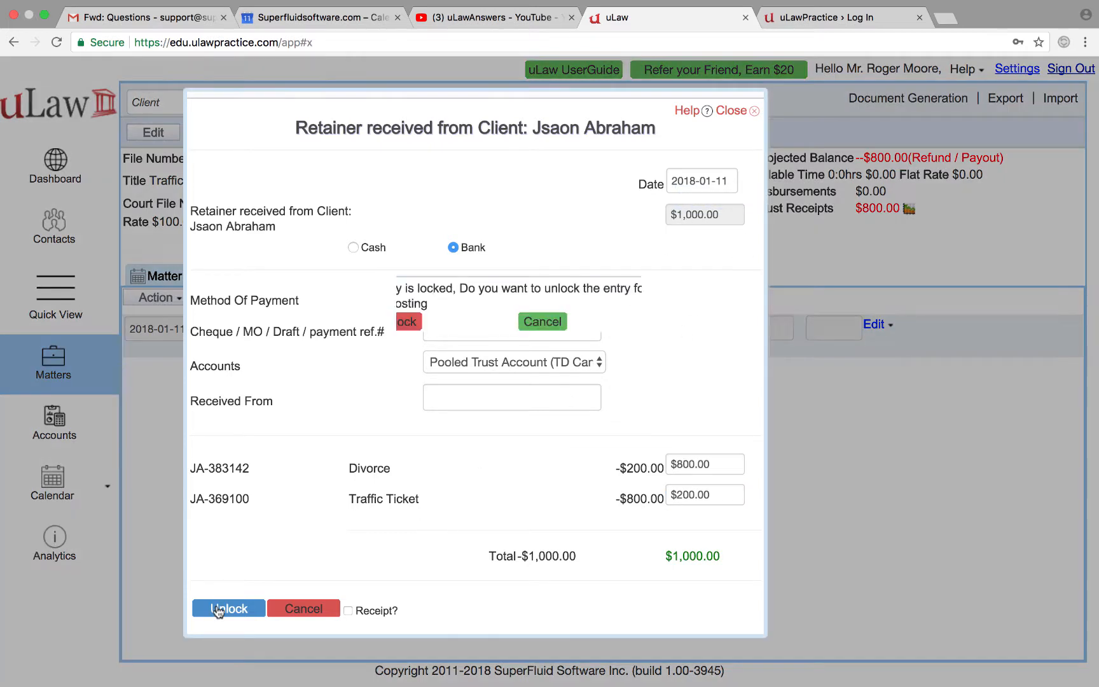
click(399, 321)
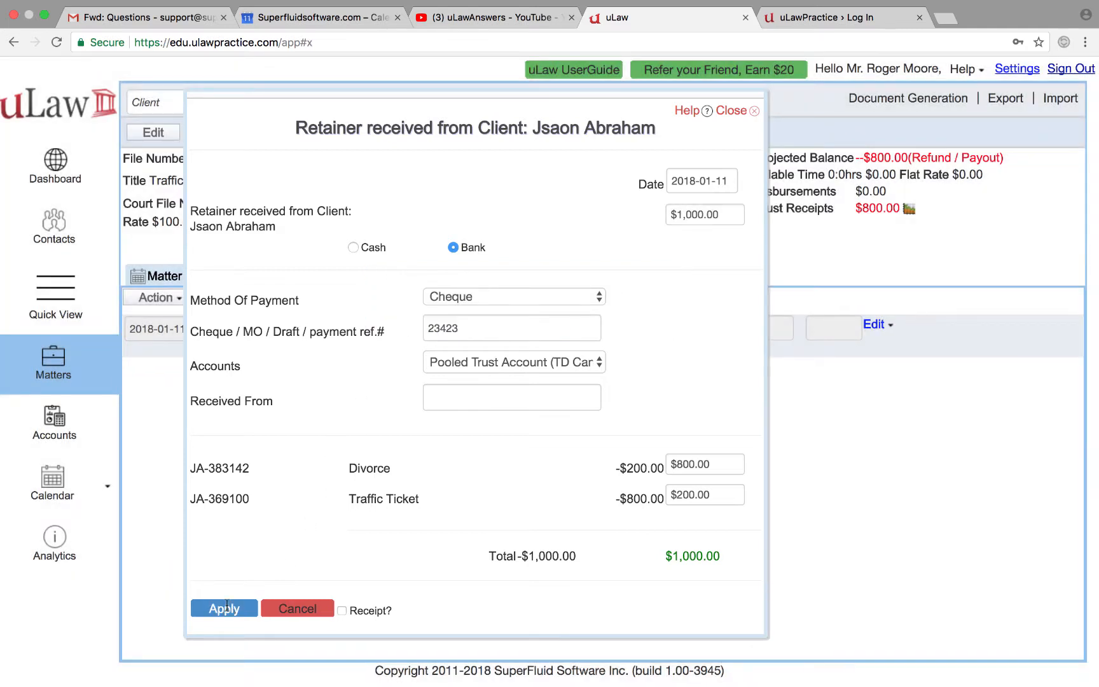
click(224, 608)
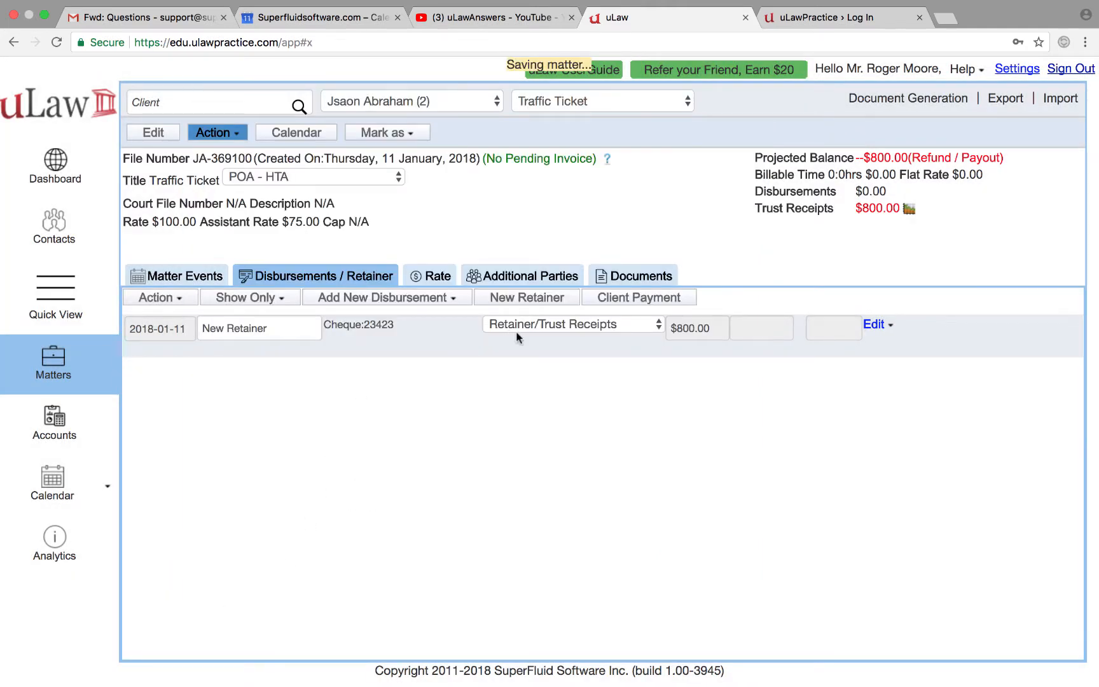
click(541, 297)
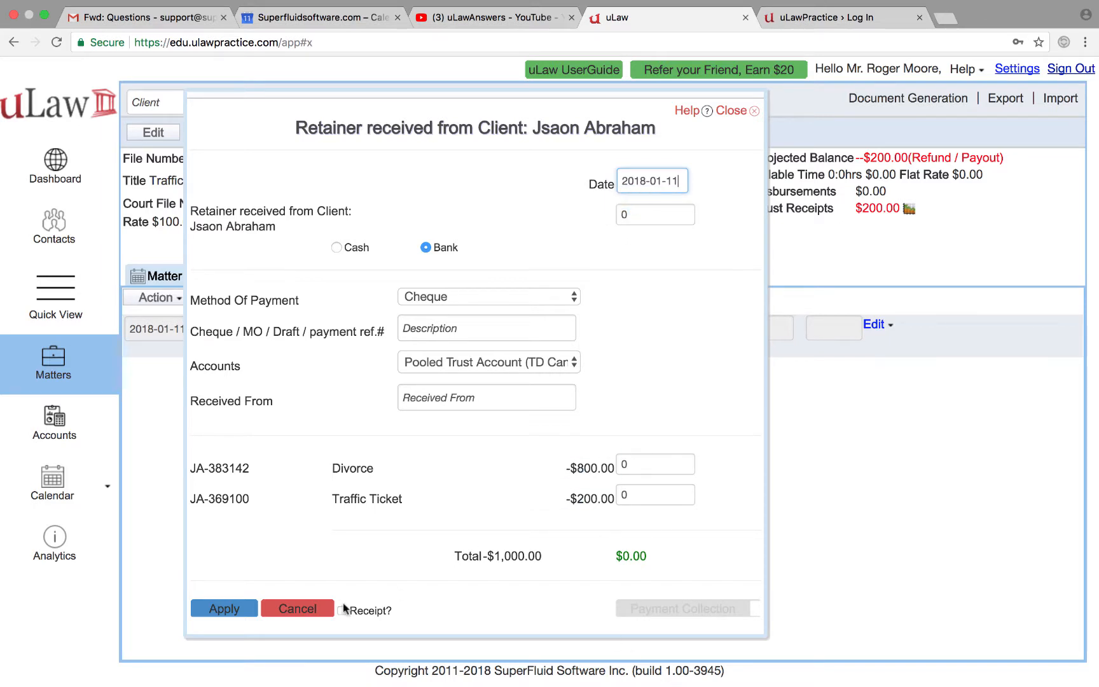
click(294, 609)
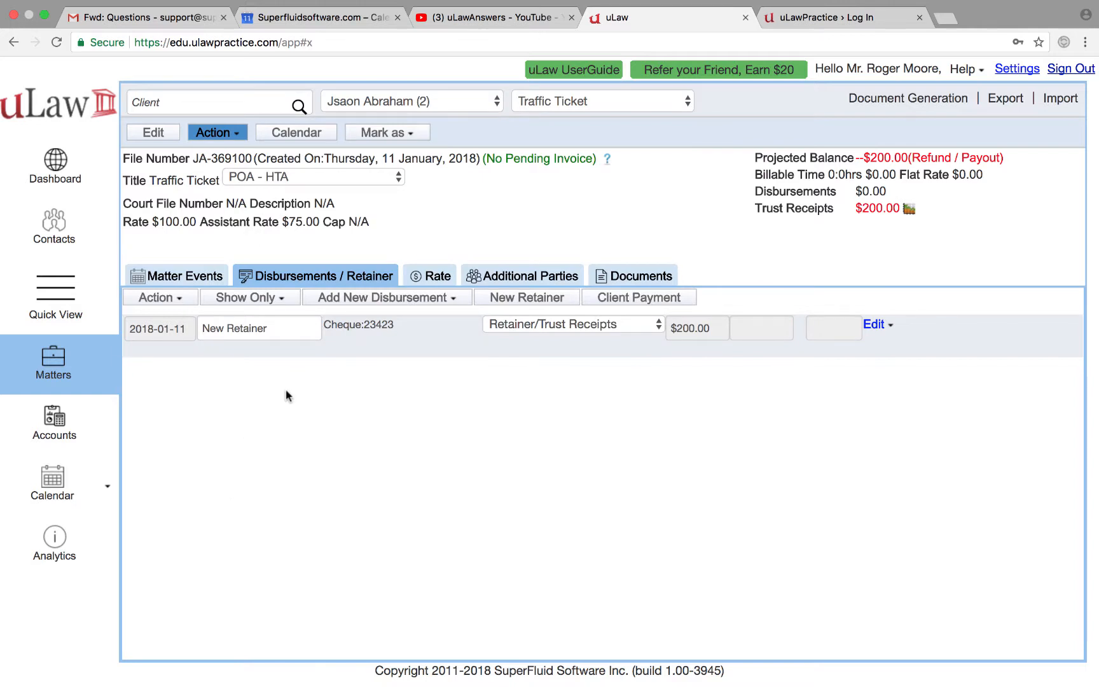
Step: Show Traffic Ticket's Matter Analytics with the $200.00 invoice pending trust transfer
click(184, 277)
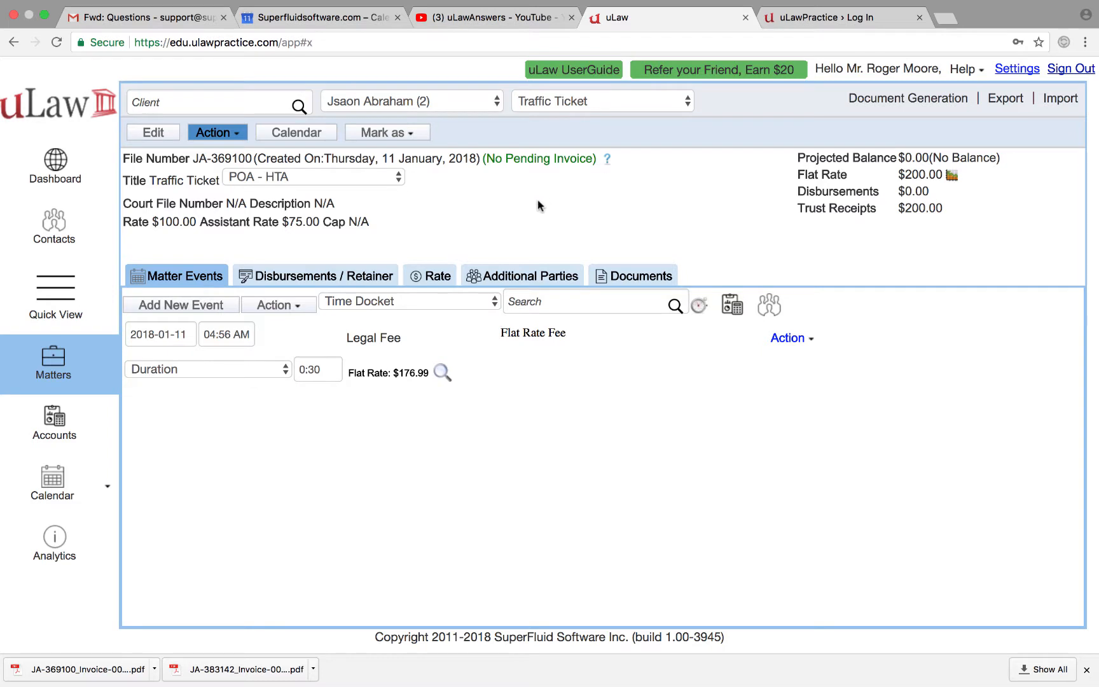
click(608, 159)
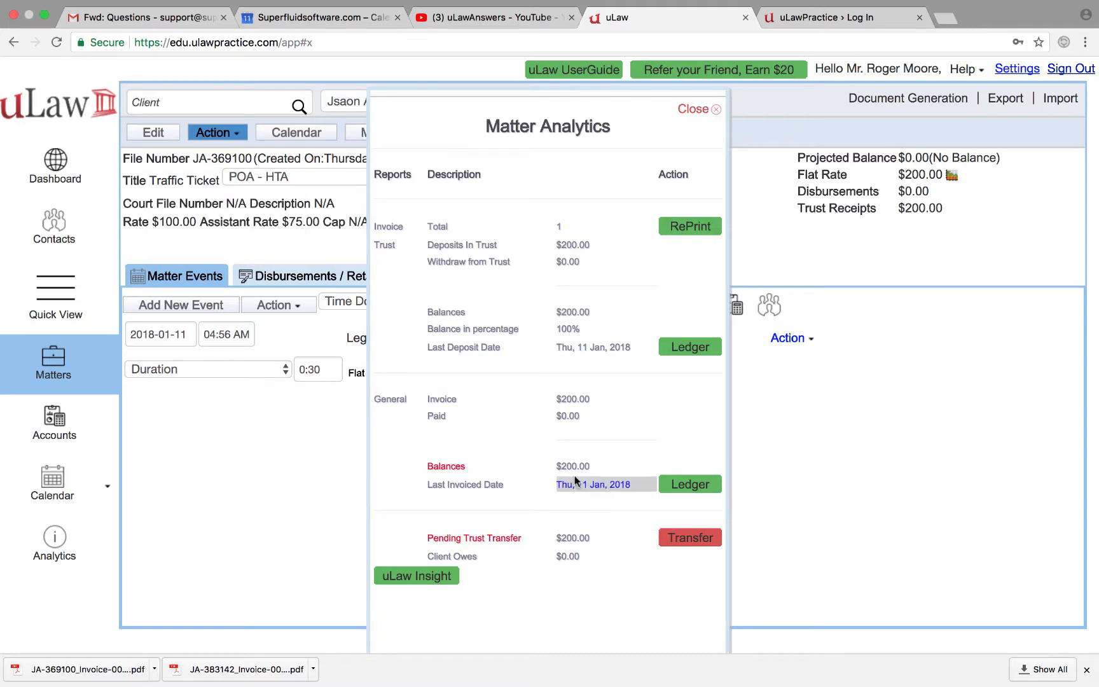
click(693, 111)
click(609, 160)
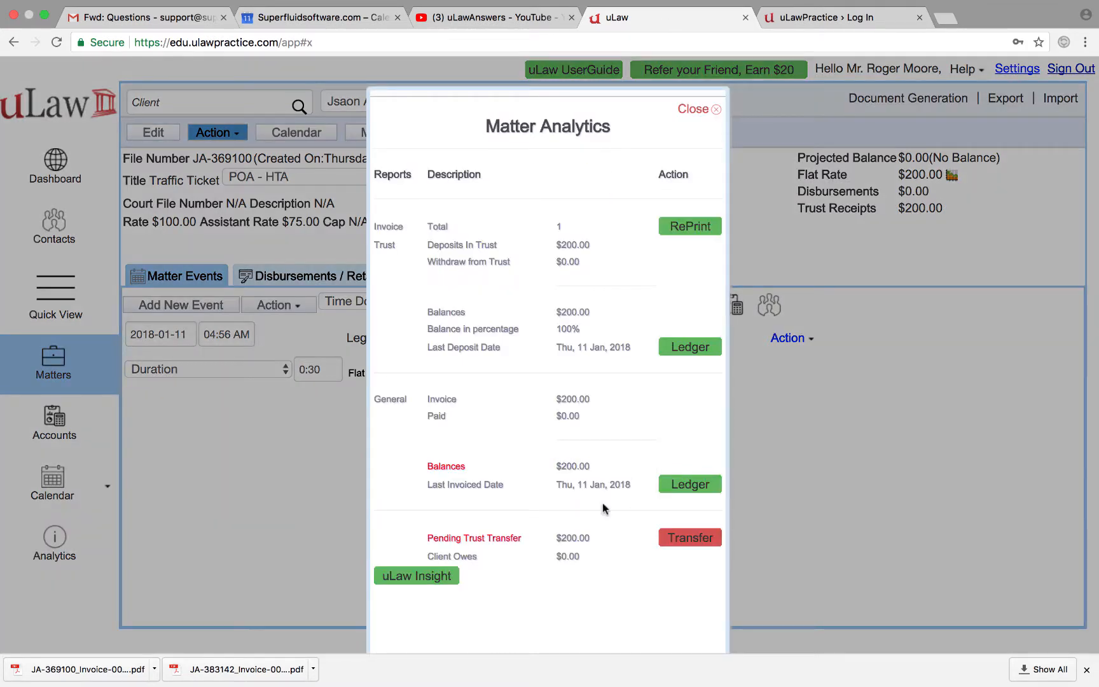
Step: Transfer the $200.00 legal fee invoice from trust to the General Account, reference 32
click(691, 542)
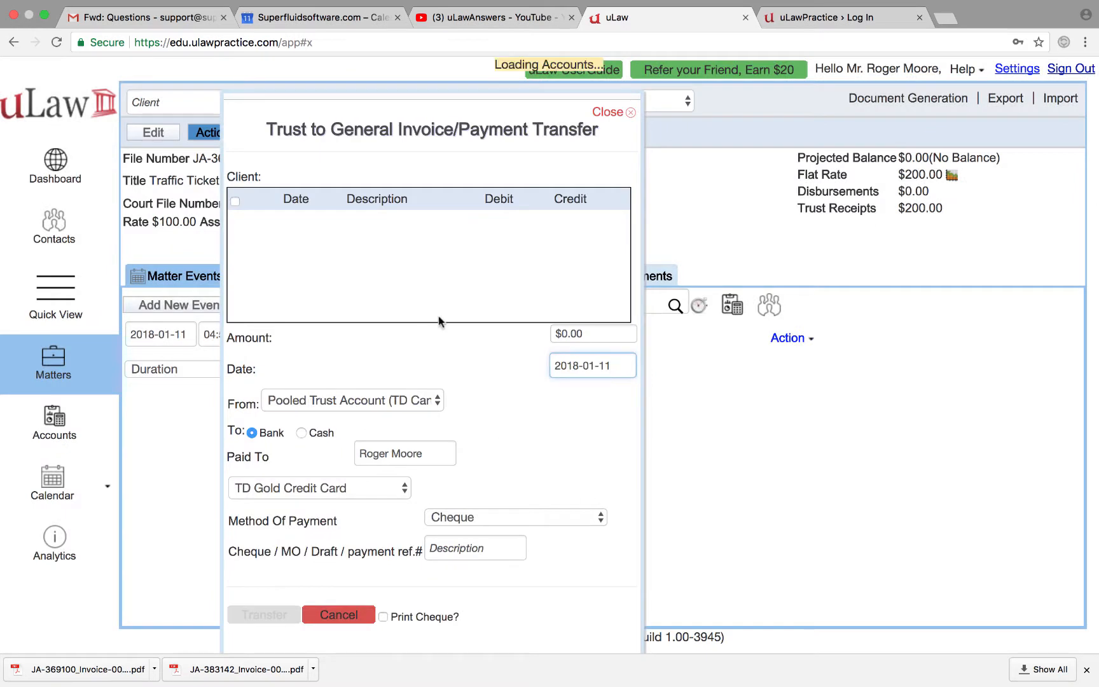
click(234, 226)
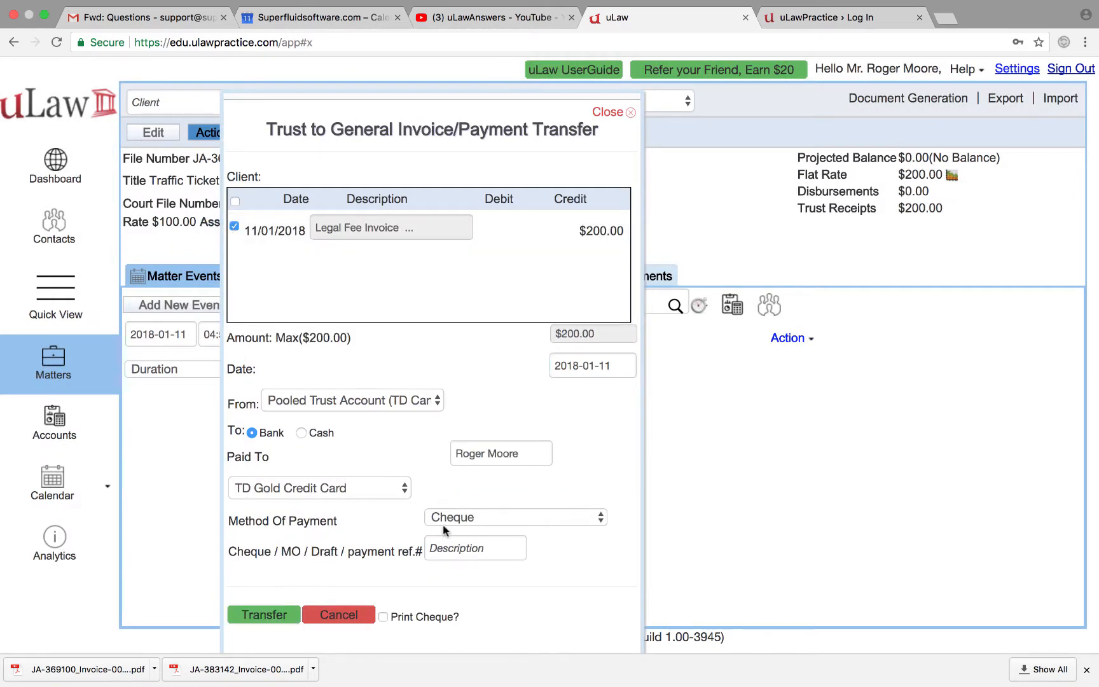
click(444, 548)
text(32)
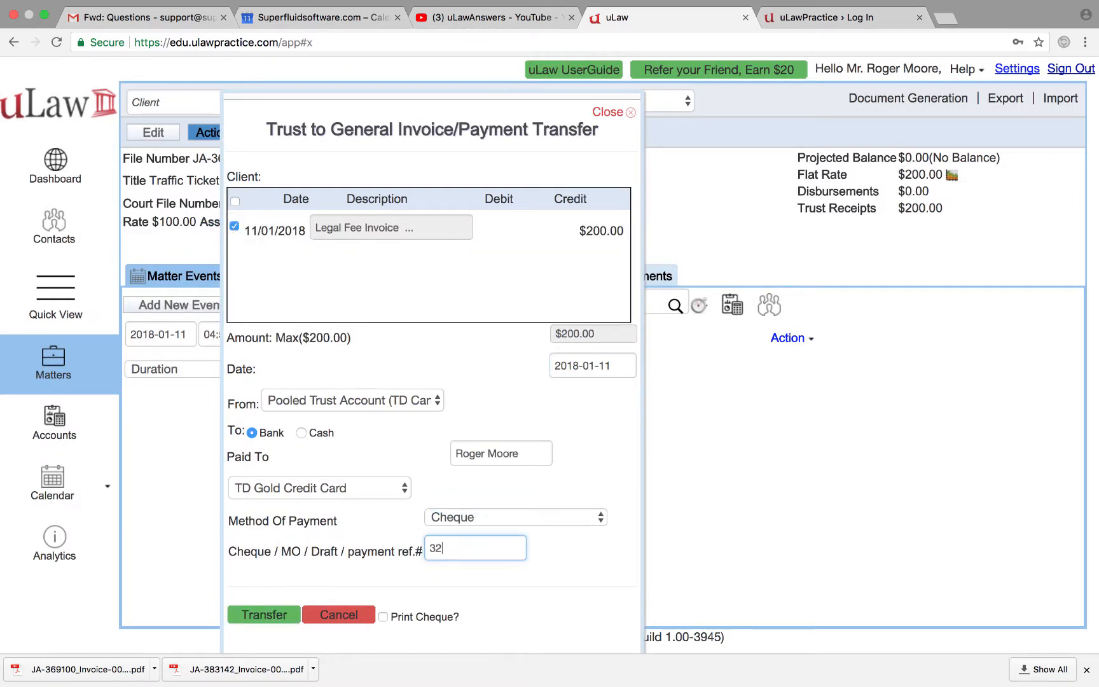
click(305, 487)
click(330, 439)
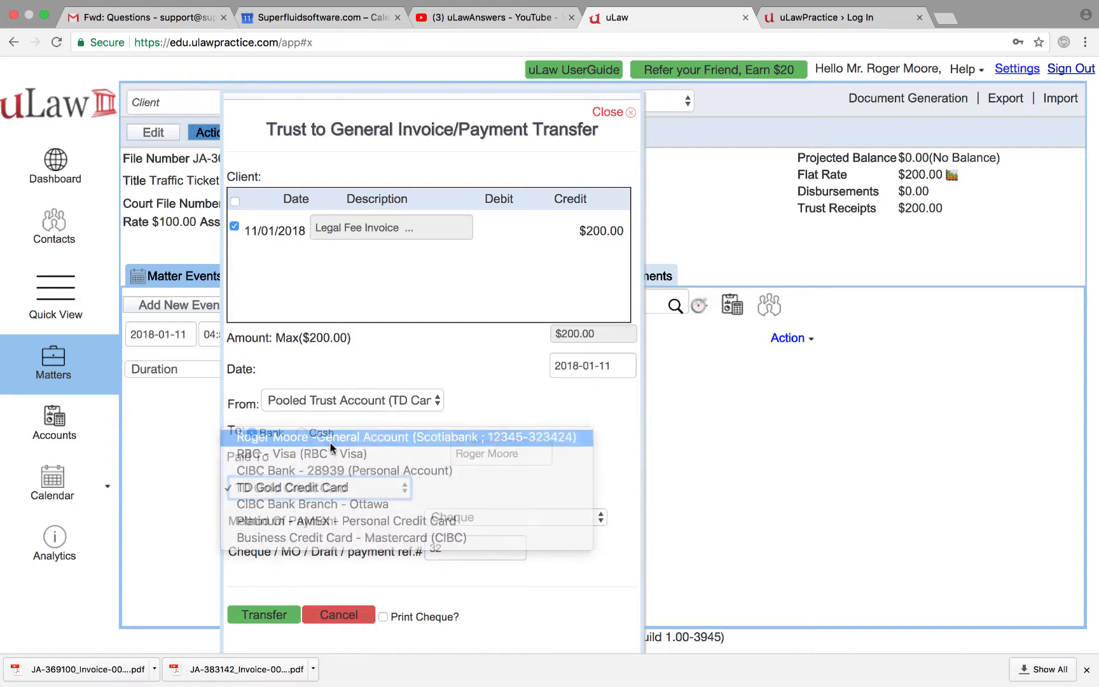
click(273, 616)
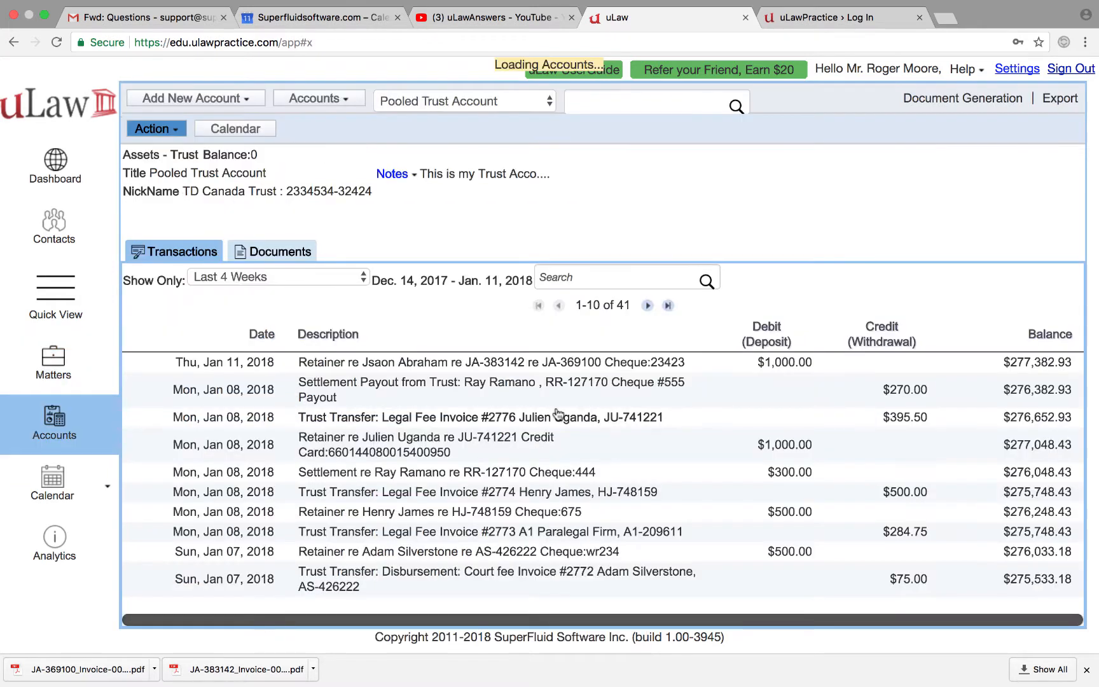
click(56, 358)
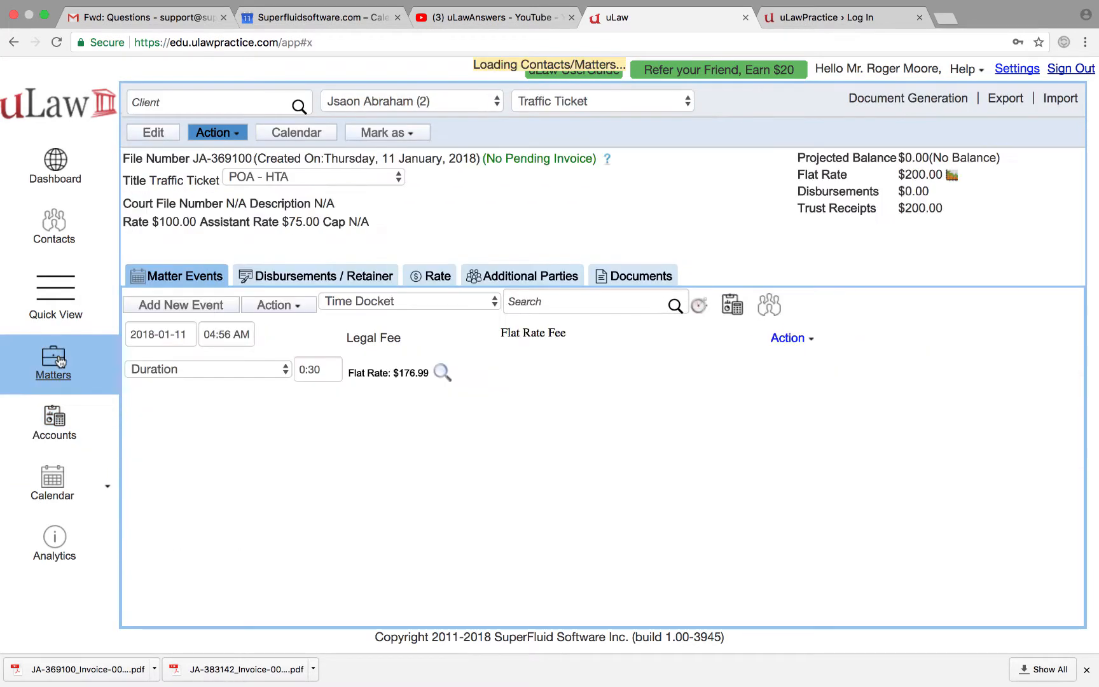
Step: Switch to the Divorce matter and open its Matter Analytics
click(570, 101)
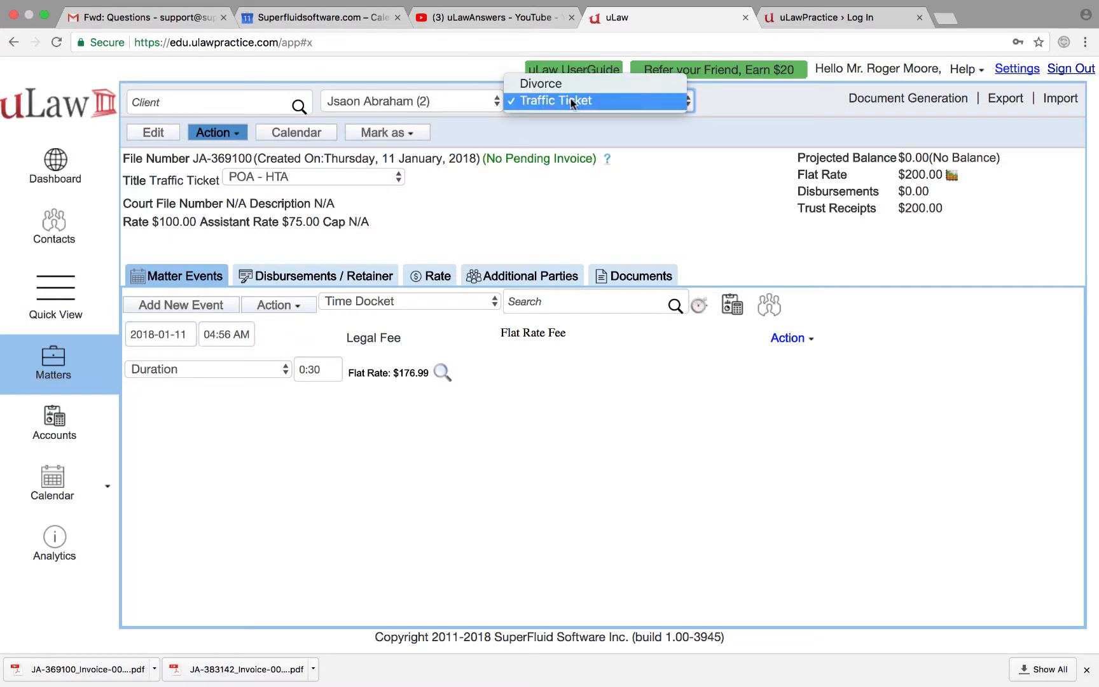
click(577, 87)
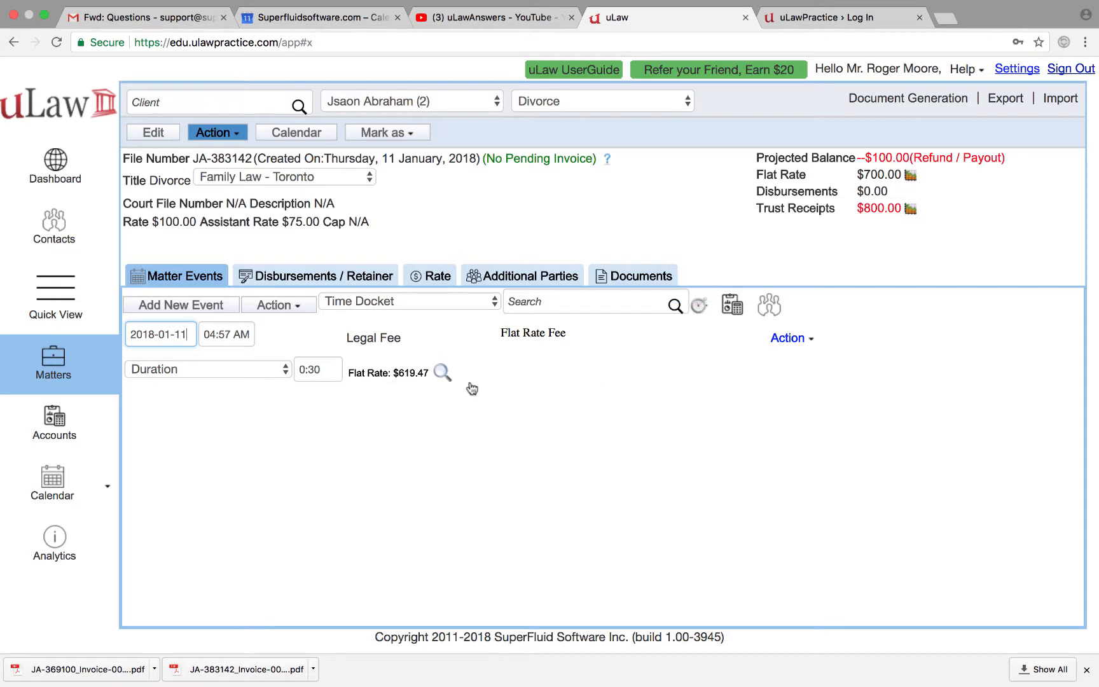
click(284, 306)
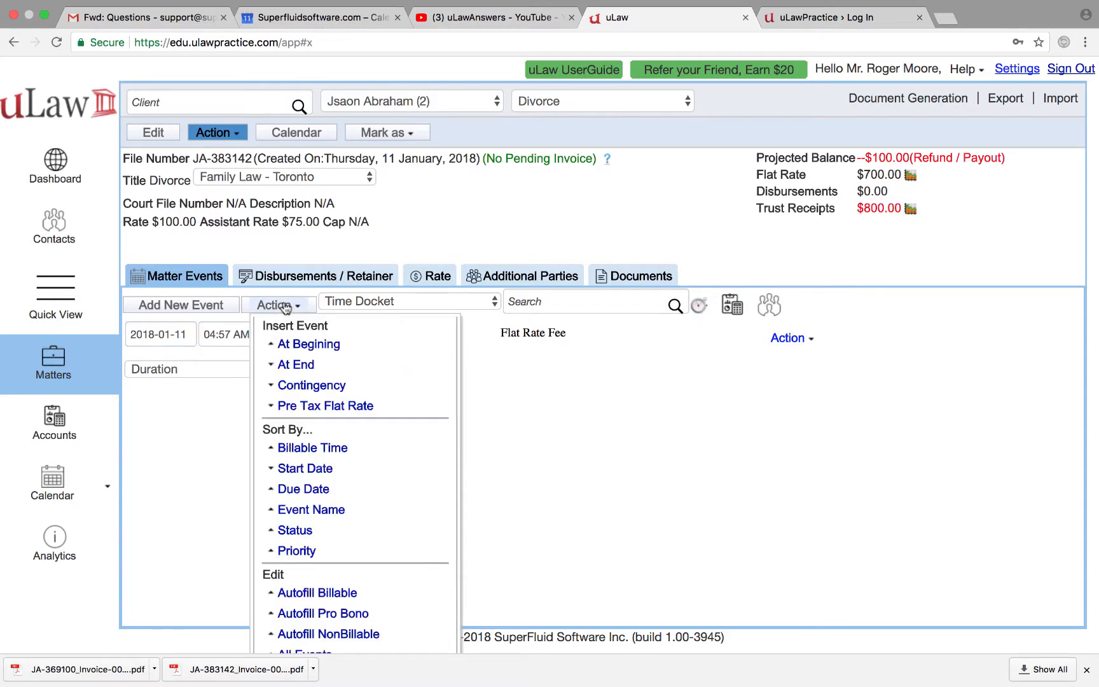
click(607, 163)
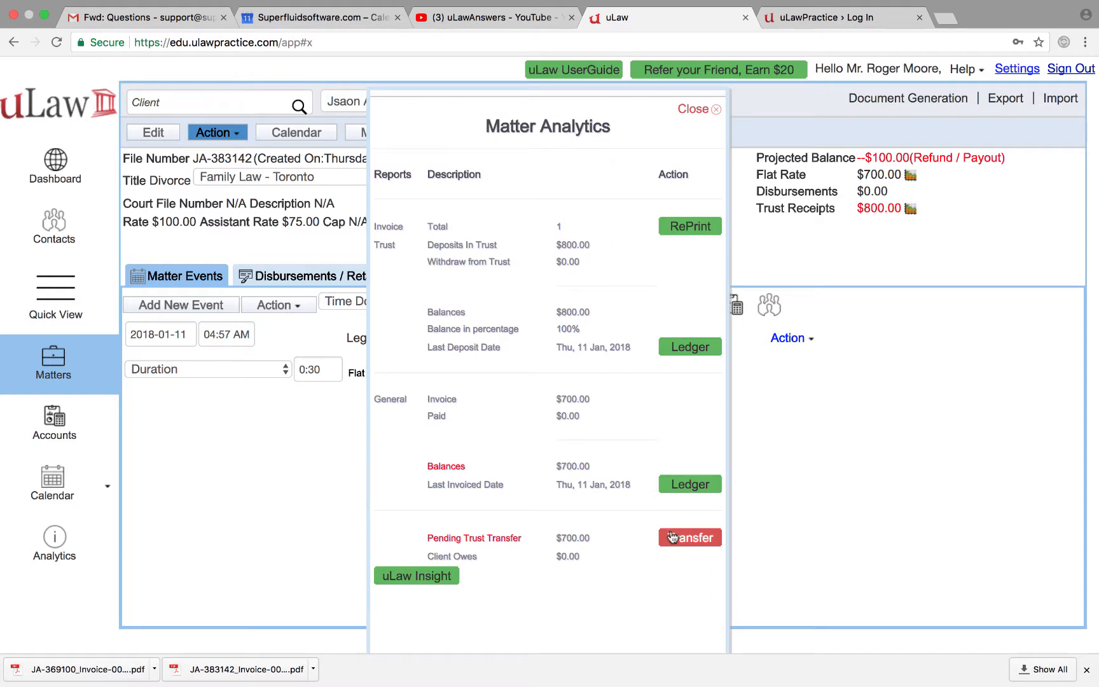
Step: Pay the $700.00 legal fee invoice from trust with reference 3534
click(694, 541)
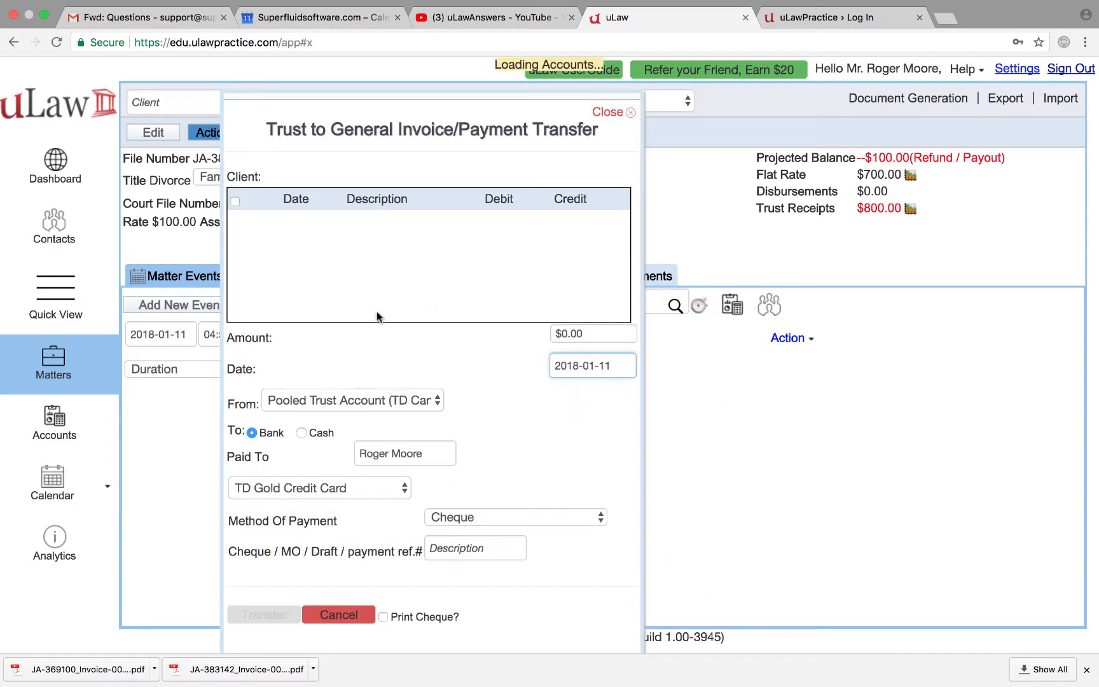
click(235, 226)
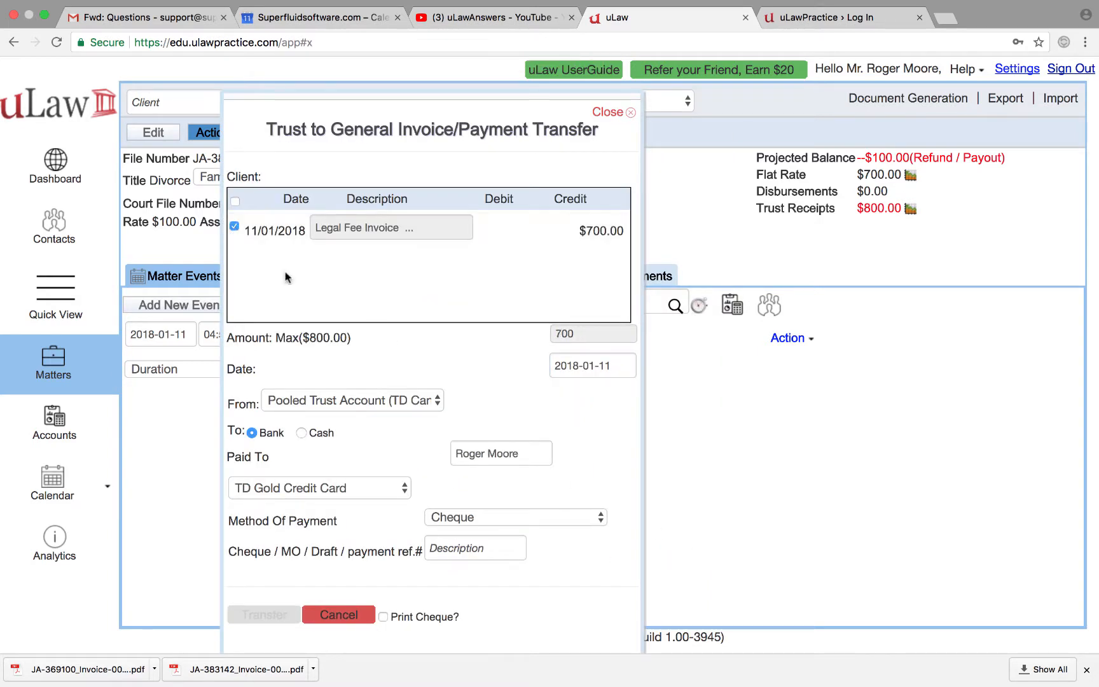
click(474, 544)
text(3534)
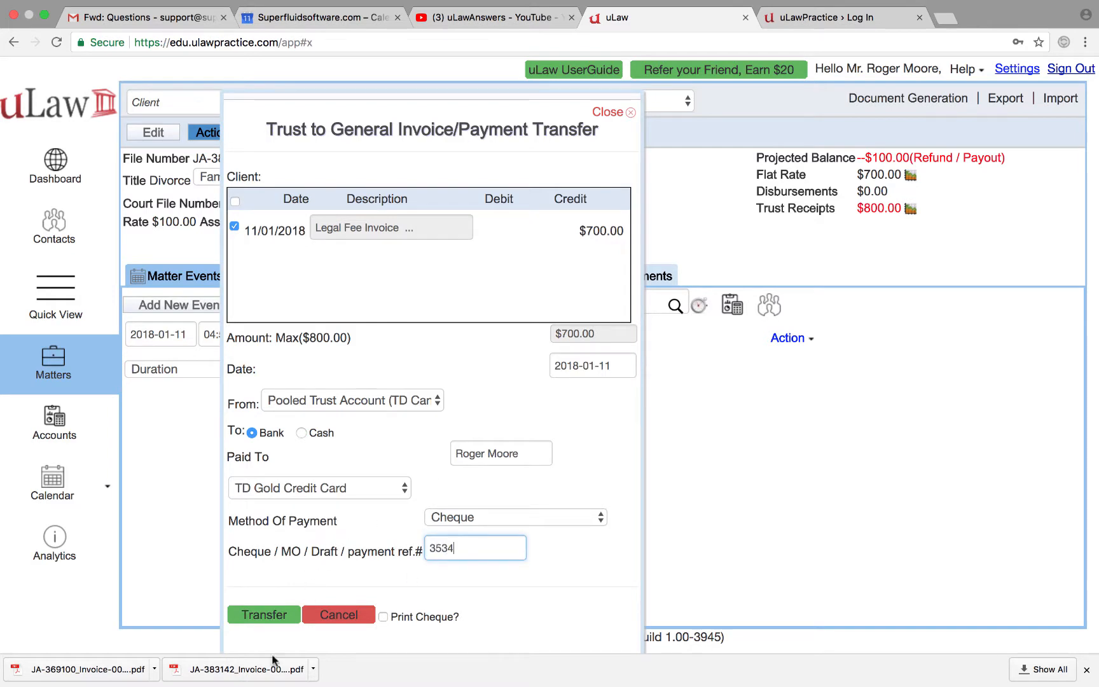
click(274, 617)
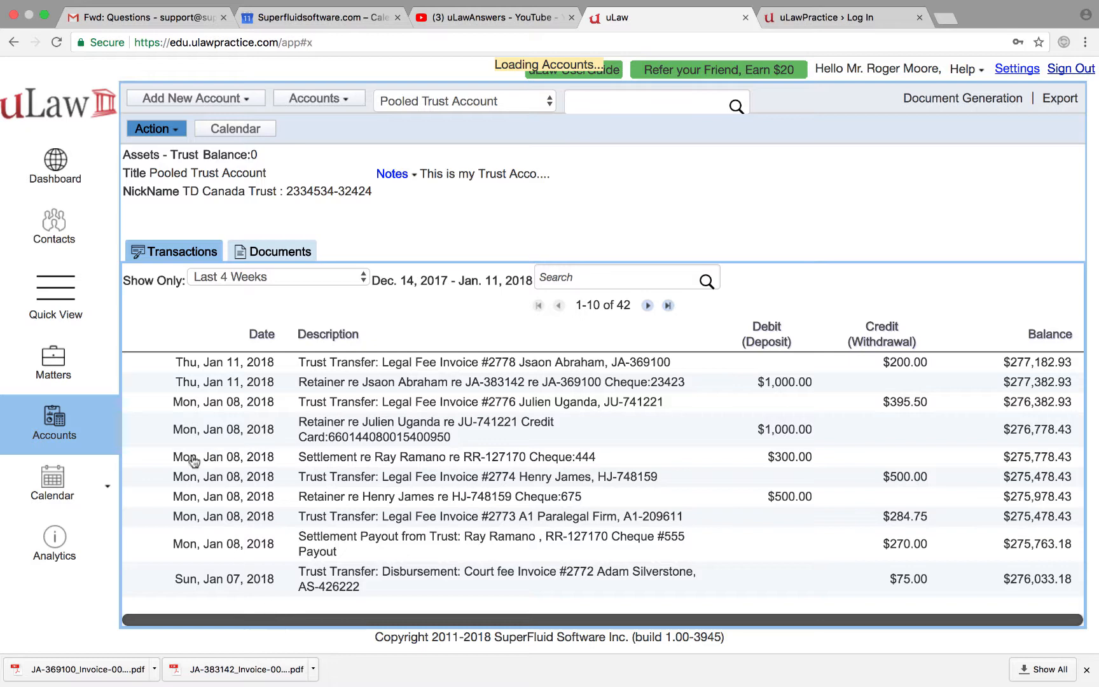
Step: Go back to the Divorce matter page and bring up its Action menu
click(54, 363)
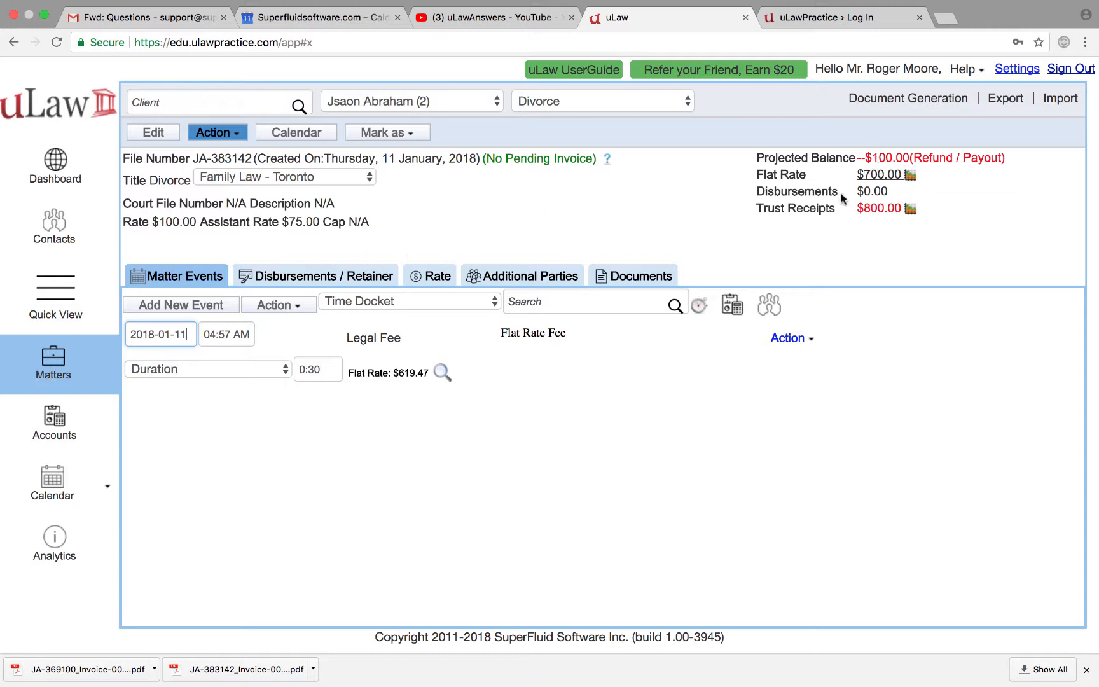
click(222, 135)
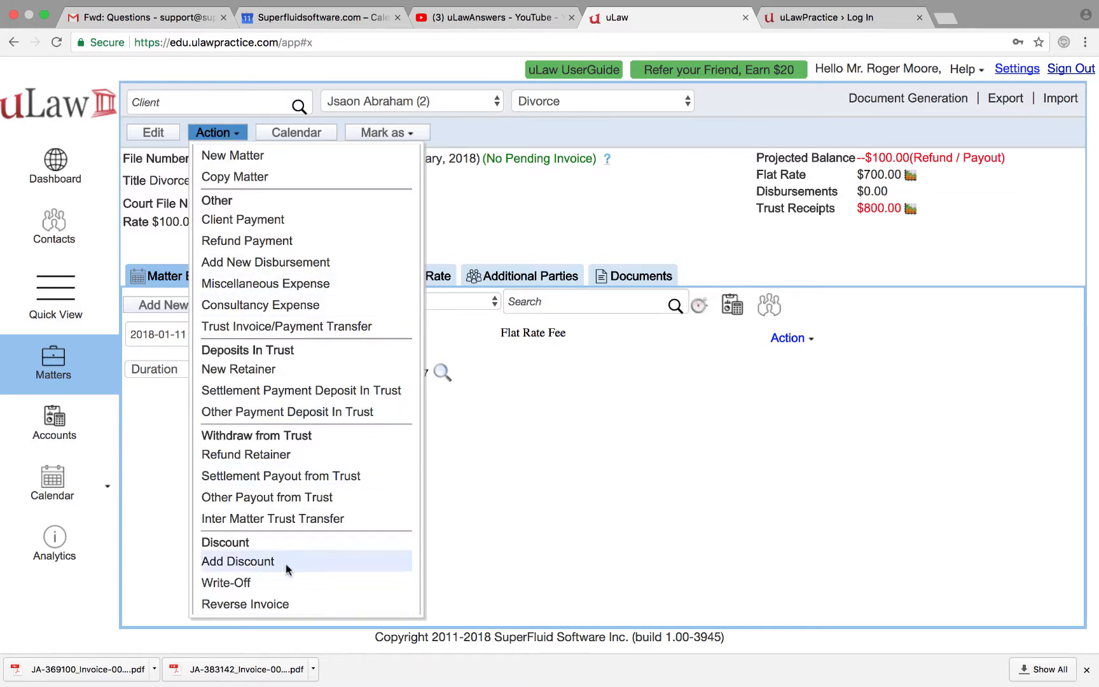
Step: Refund Divorce's $100.00 trust surplus via Inter Matter Account and apply it to Traffic Ticket
click(311, 521)
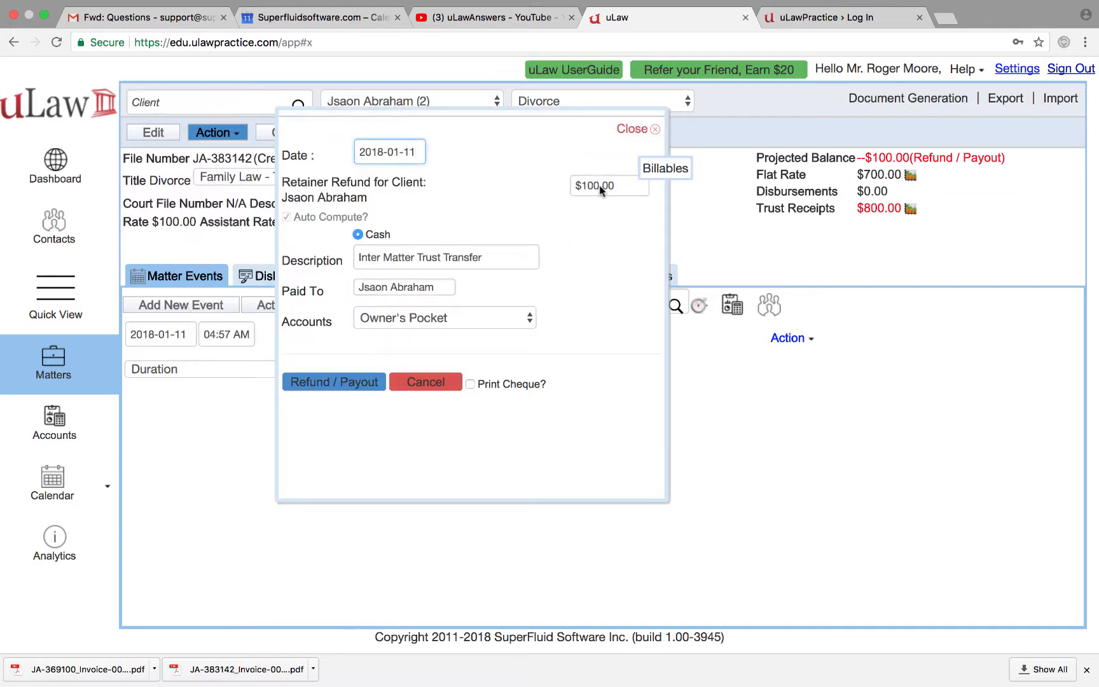
right_click(444, 318)
click(405, 322)
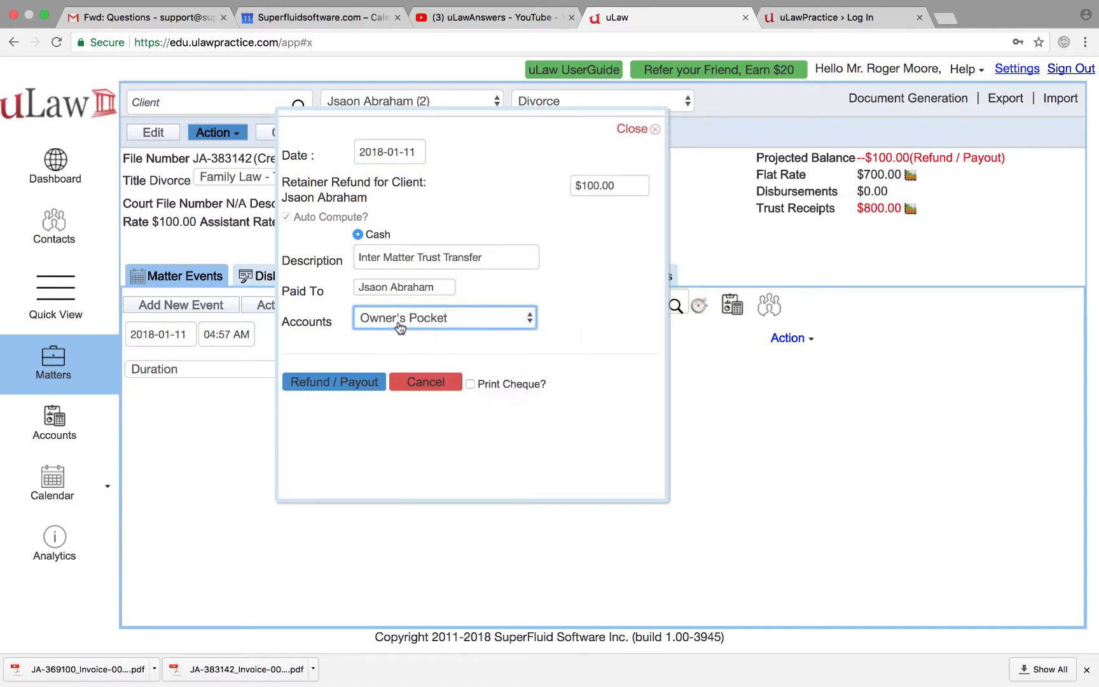
click(400, 322)
click(407, 368)
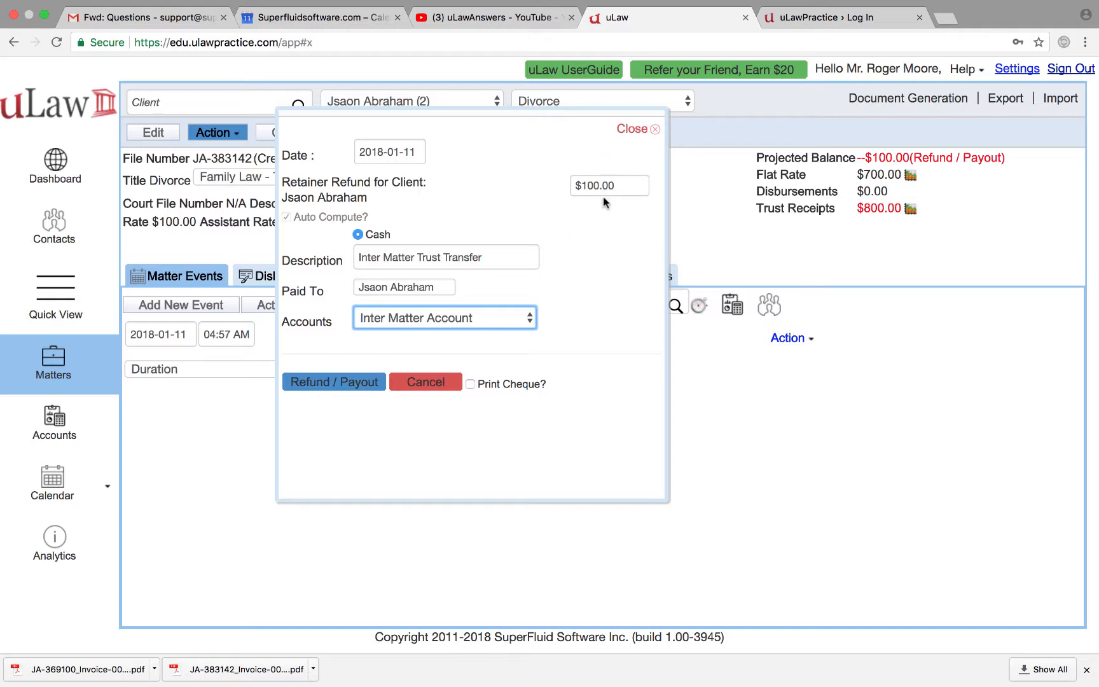
click(337, 381)
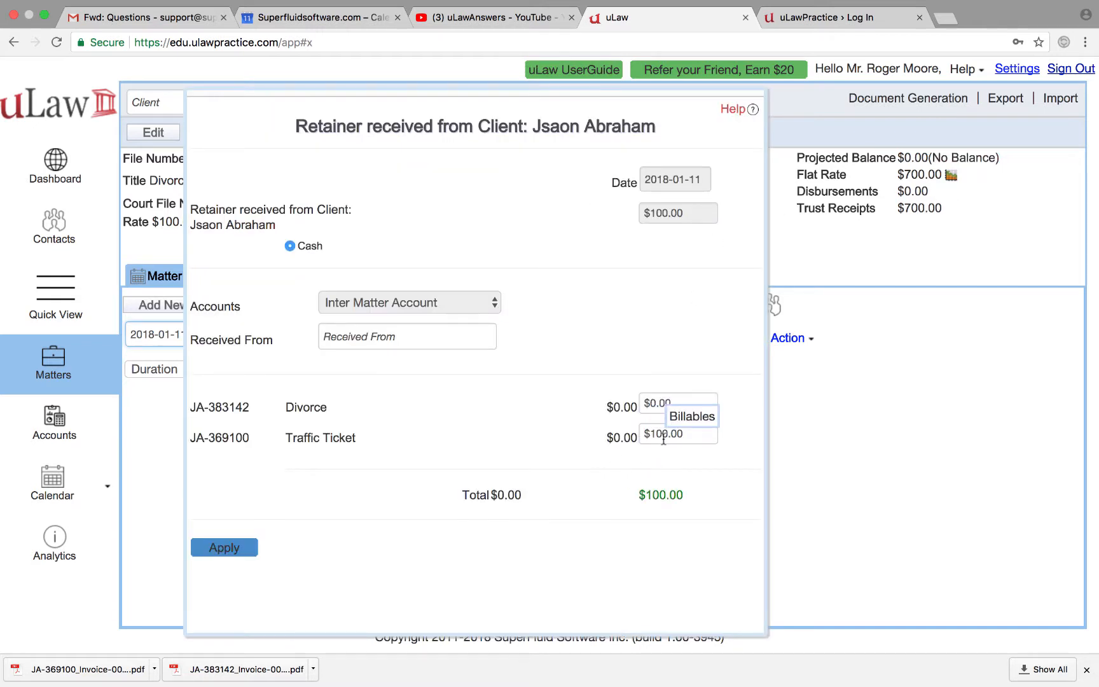
drag(693, 440, 289, 439)
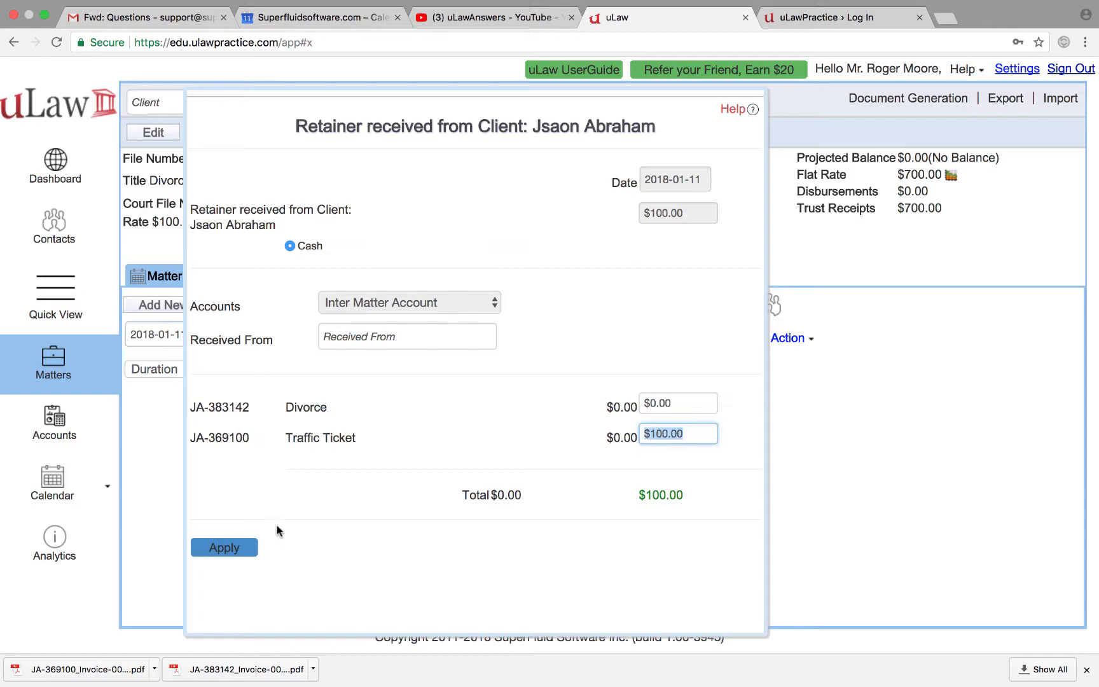
click(213, 551)
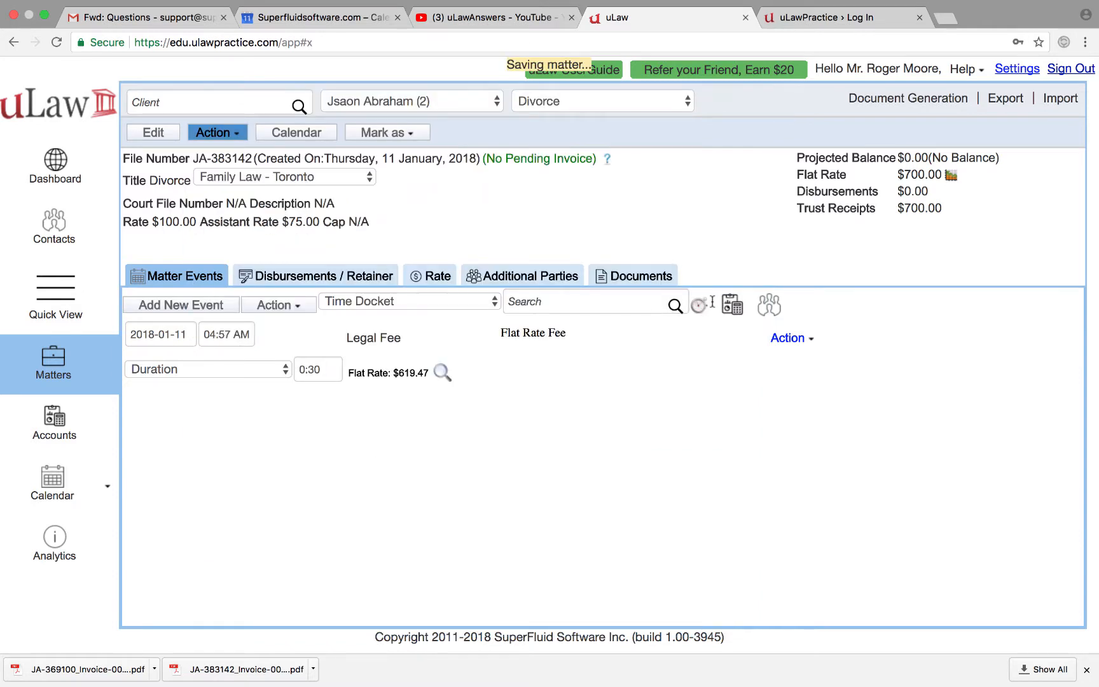
Step: Switch to the Traffic Ticket matter and review its trust ledger in Matter Analytics
click(549, 102)
click(551, 119)
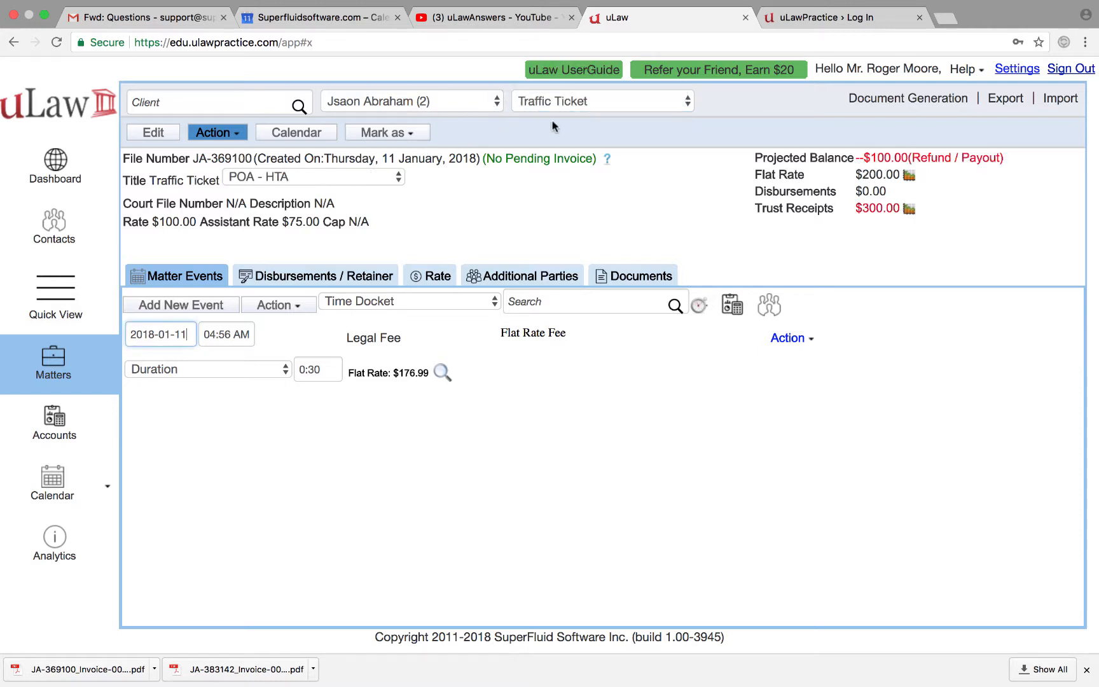
click(608, 159)
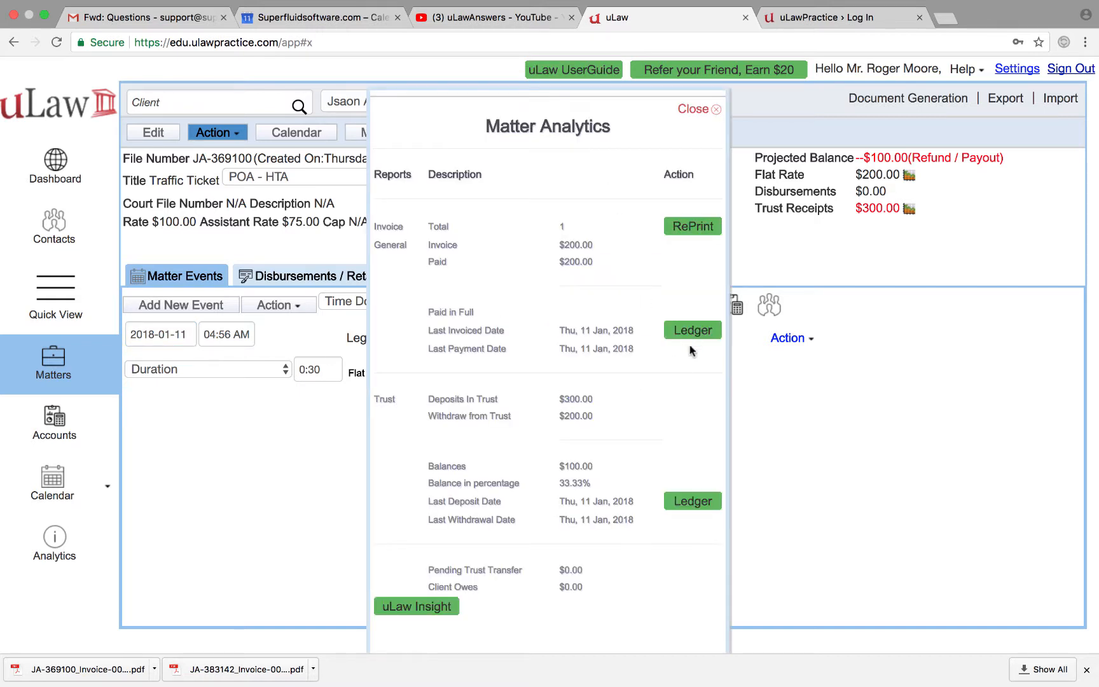
click(687, 506)
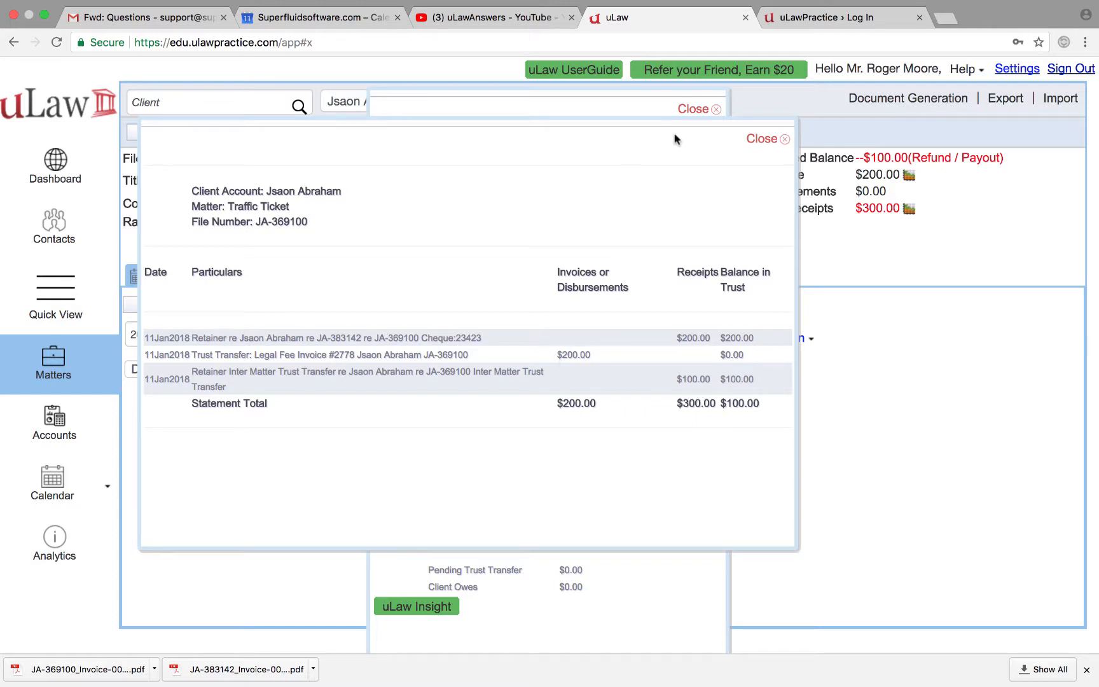
click(771, 139)
click(702, 110)
Step: Switch to the Divorce matter and review its trust ledger, showing $800.00 fully withdrawn
click(604, 103)
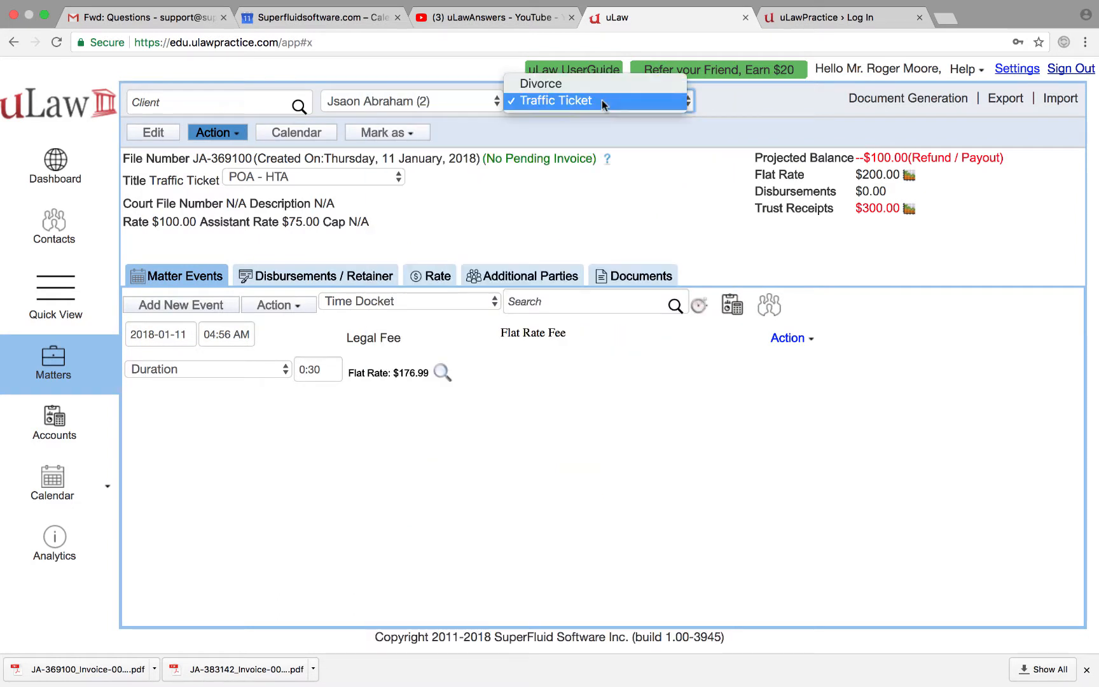
click(576, 86)
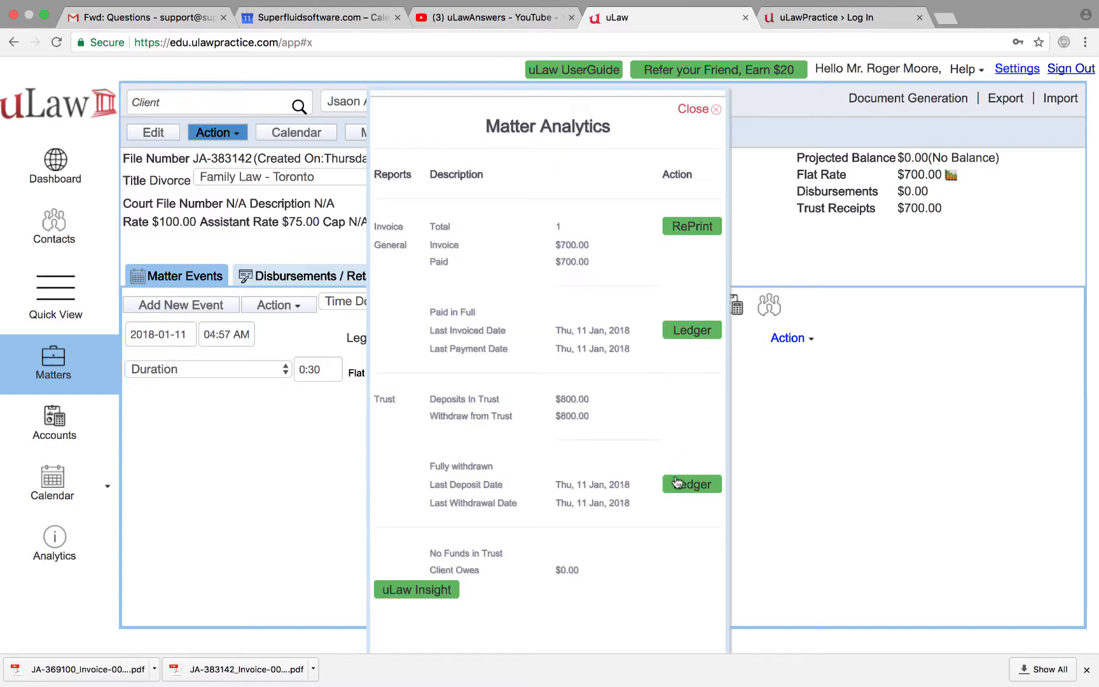
click(677, 483)
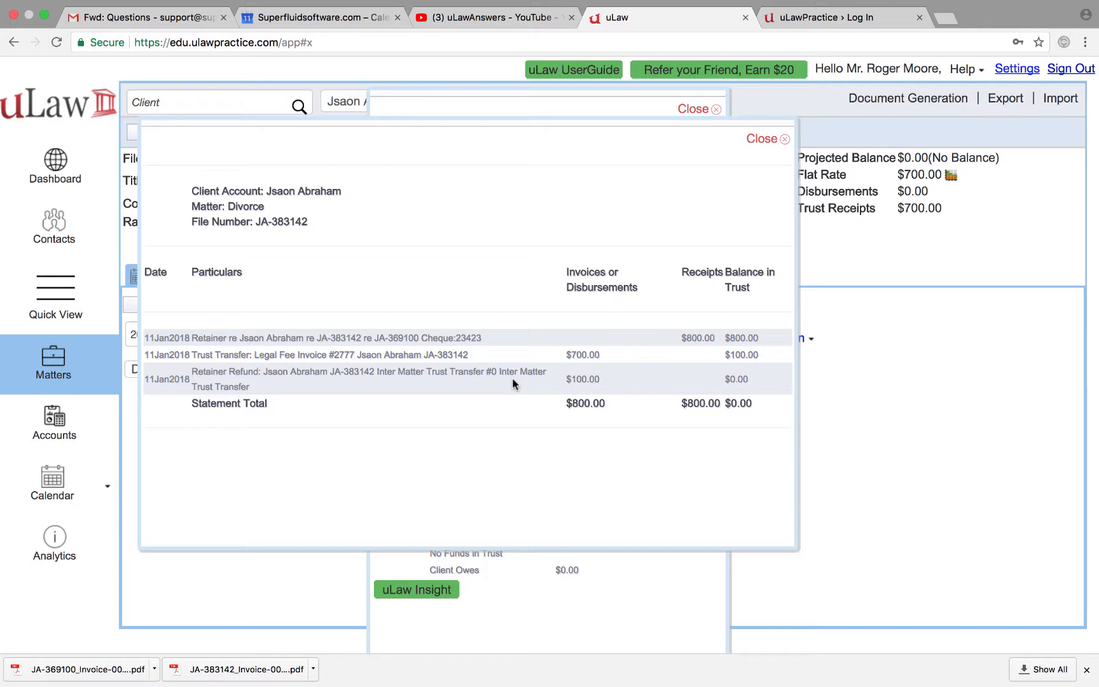
click(762, 139)
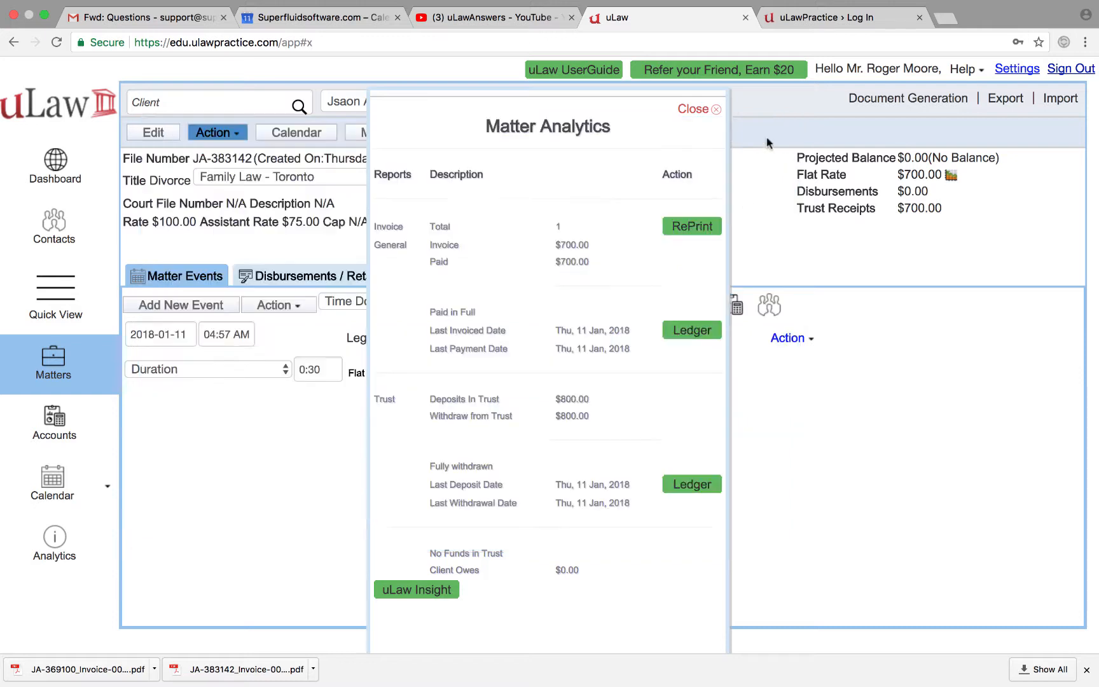
Step: Close analytics, show Disbursements / Retainer, and cancel a Client Payment form without saving
click(695, 110)
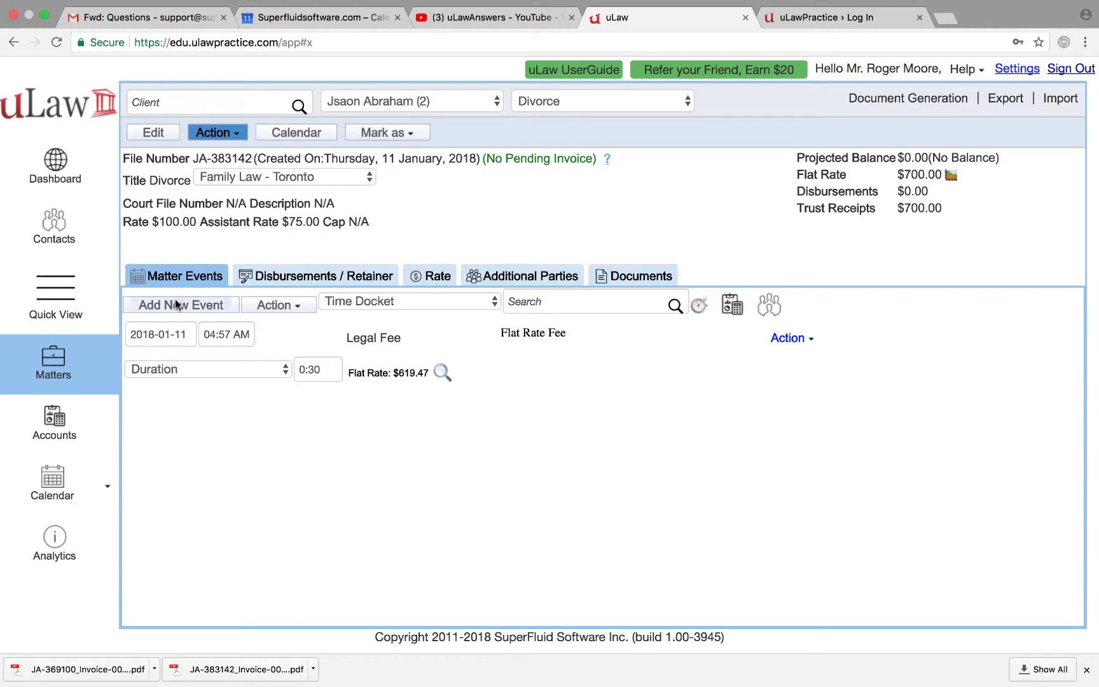
click(346, 278)
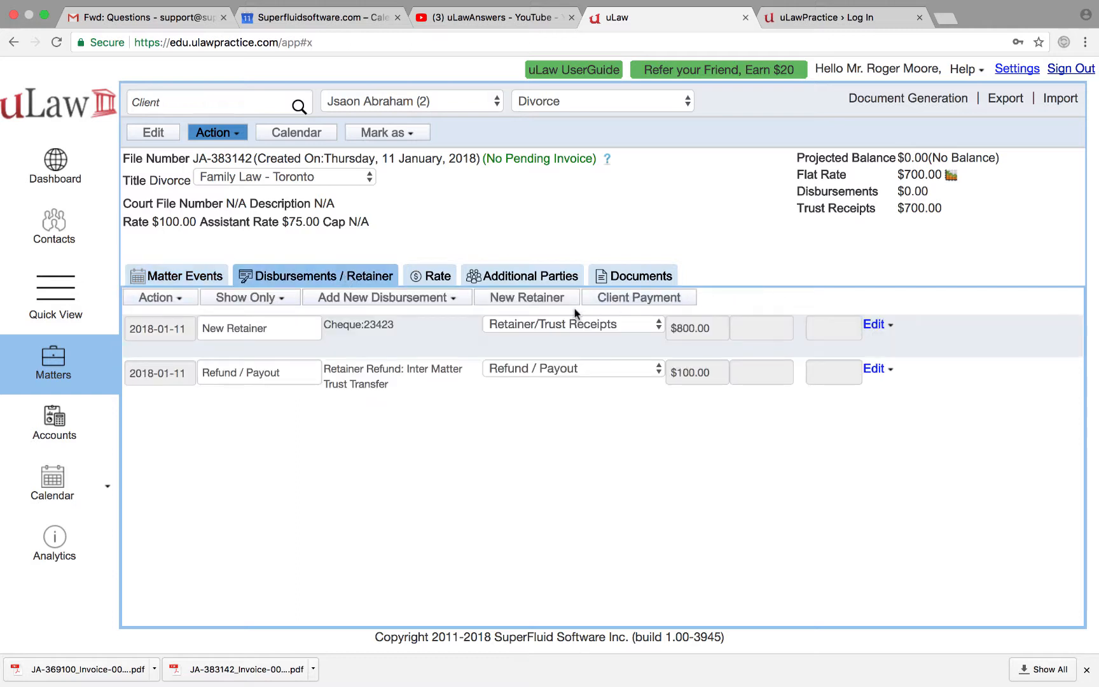
click(639, 295)
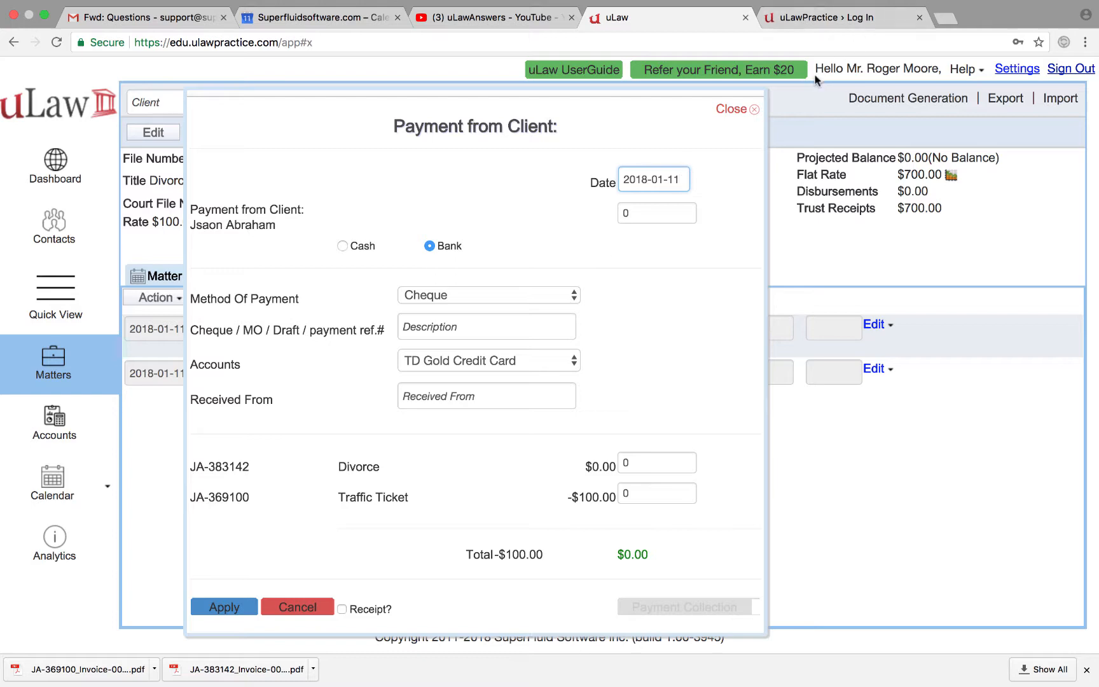
click(732, 109)
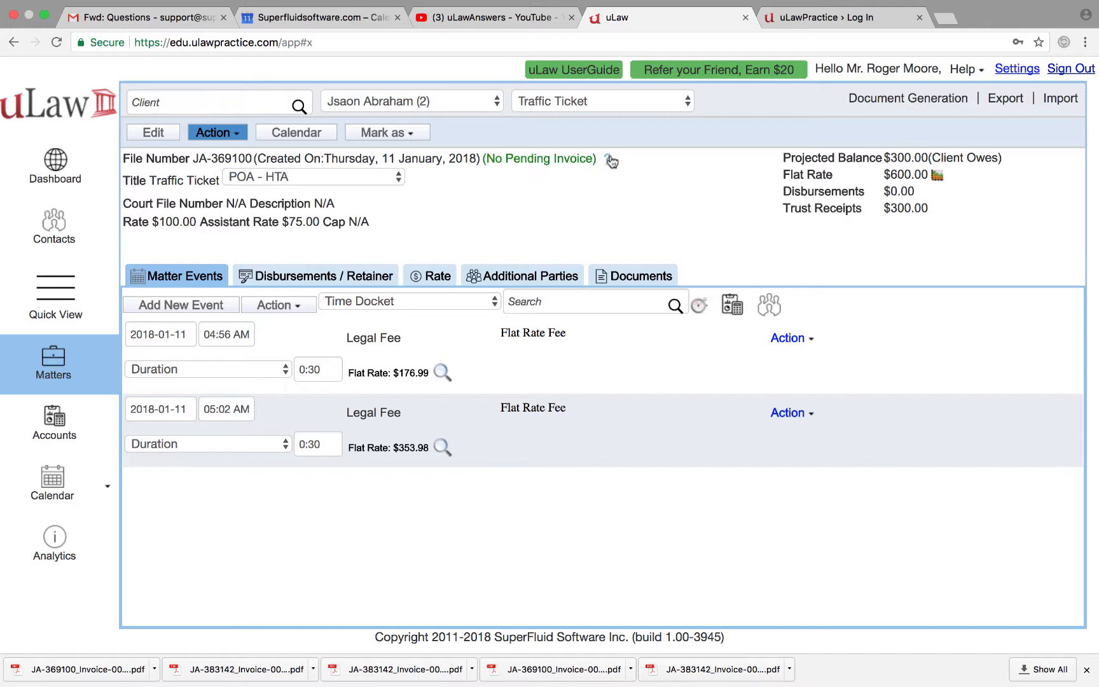
Step: Transfer $100.00 from trust to the $400.00 Traffic Ticket legal fee invoice with a cheque reference
click(610, 160)
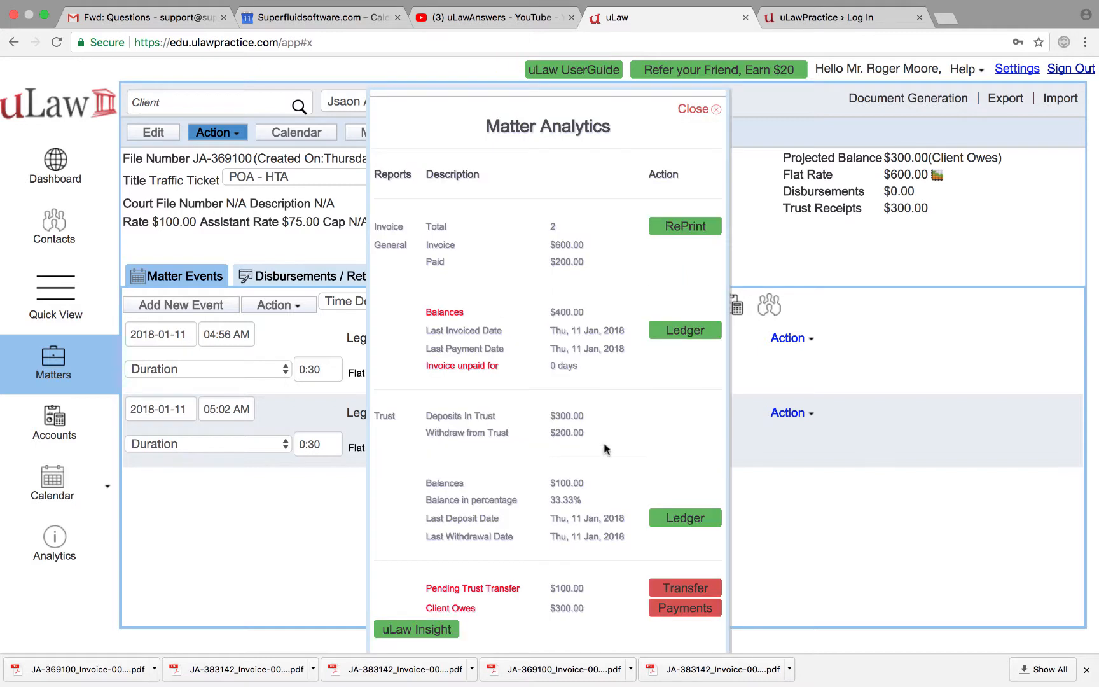
click(691, 589)
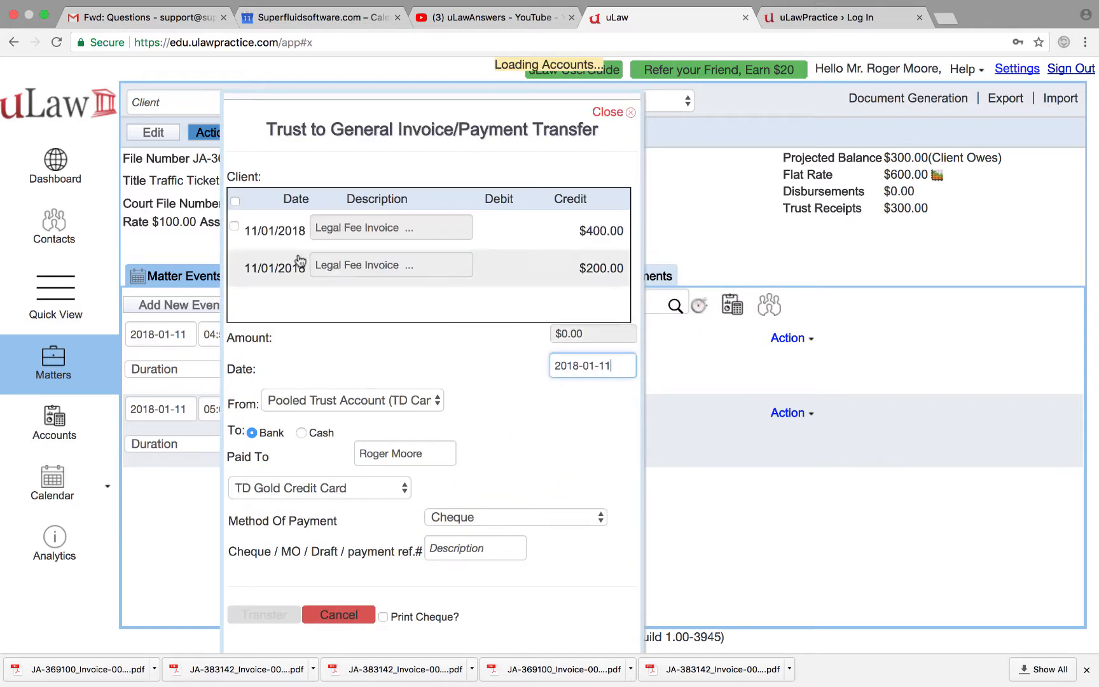
click(234, 226)
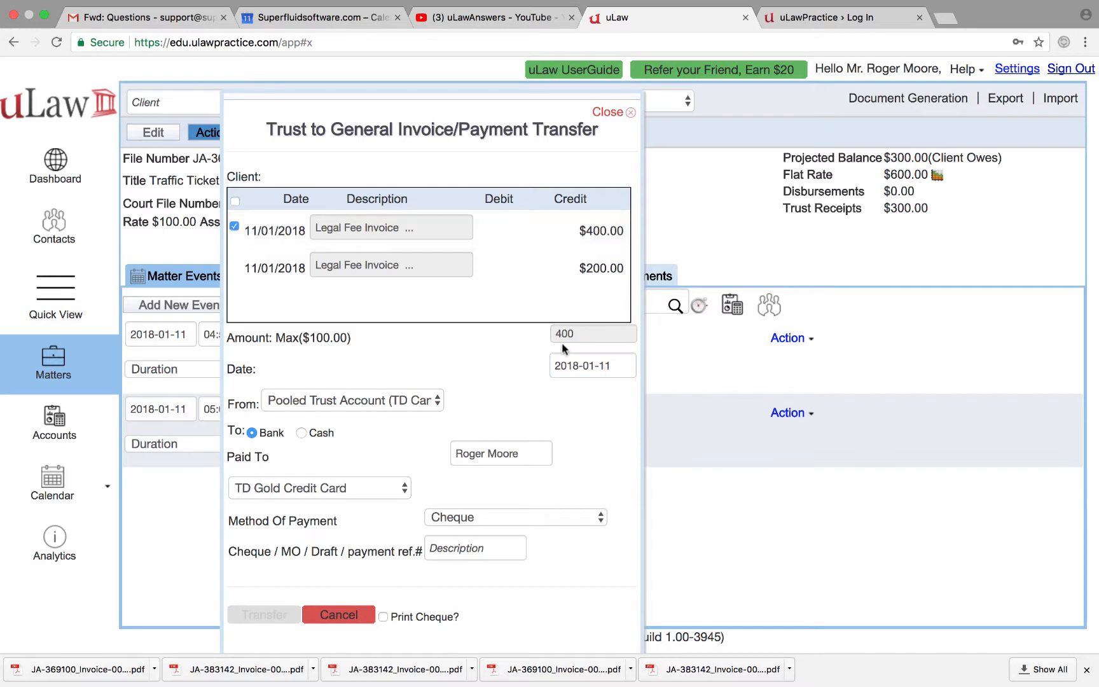
click(455, 556)
text(989)
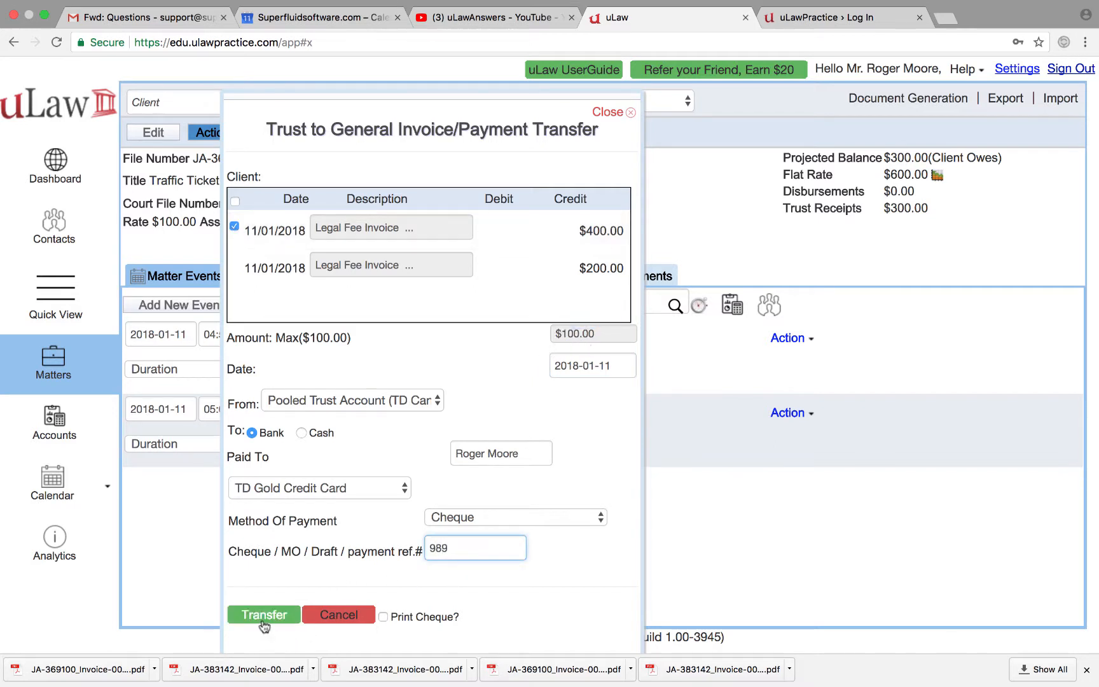
click(264, 615)
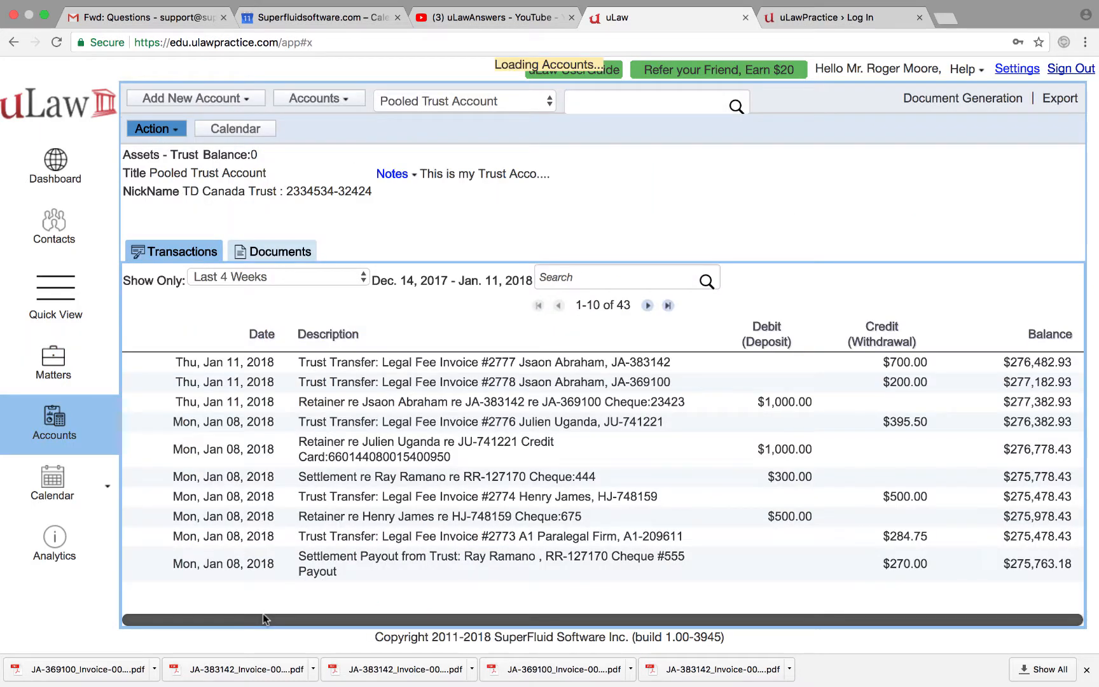
click(62, 364)
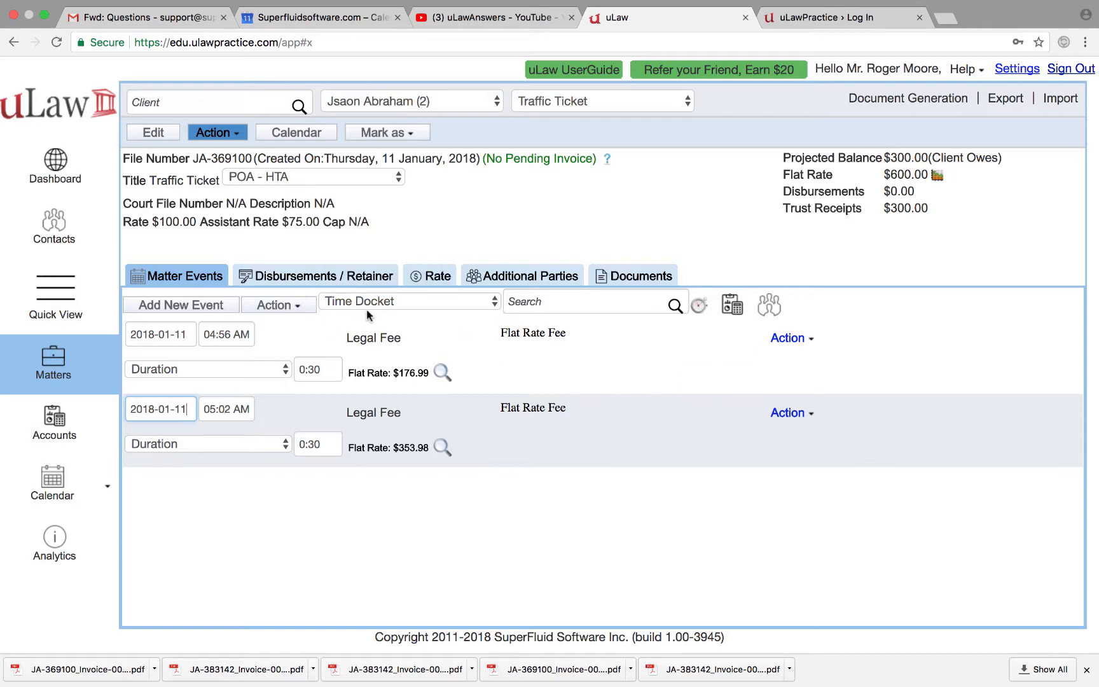
Step: Download the Client FeeBook report from the client's contact record, dated 2018-01-11
click(51, 231)
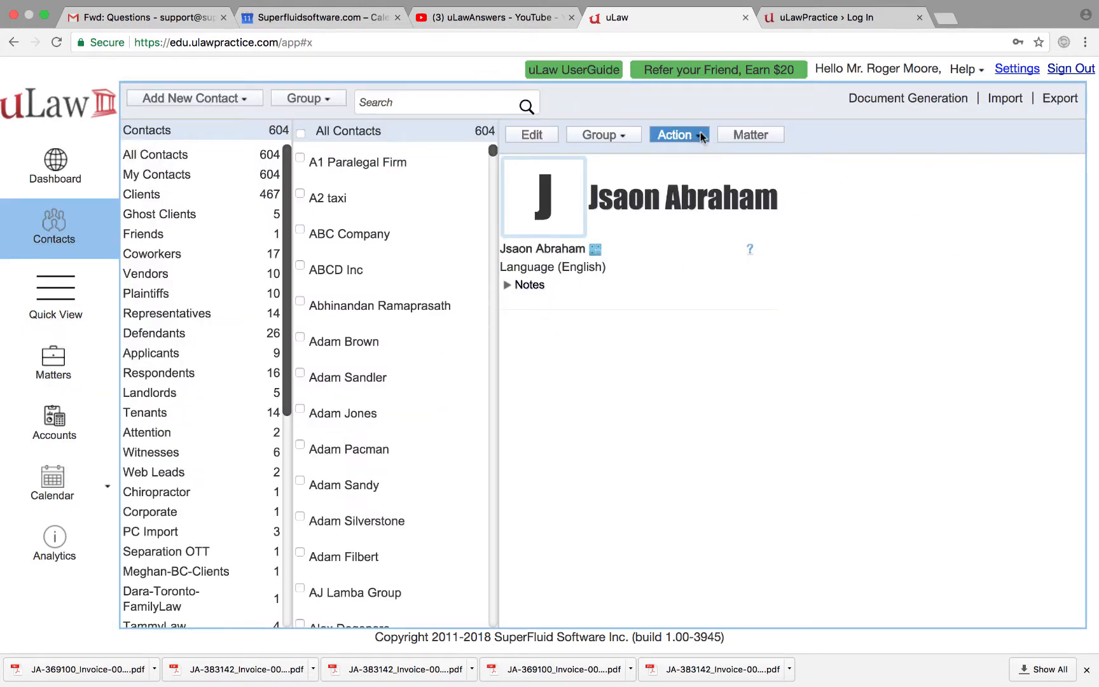
click(920, 100)
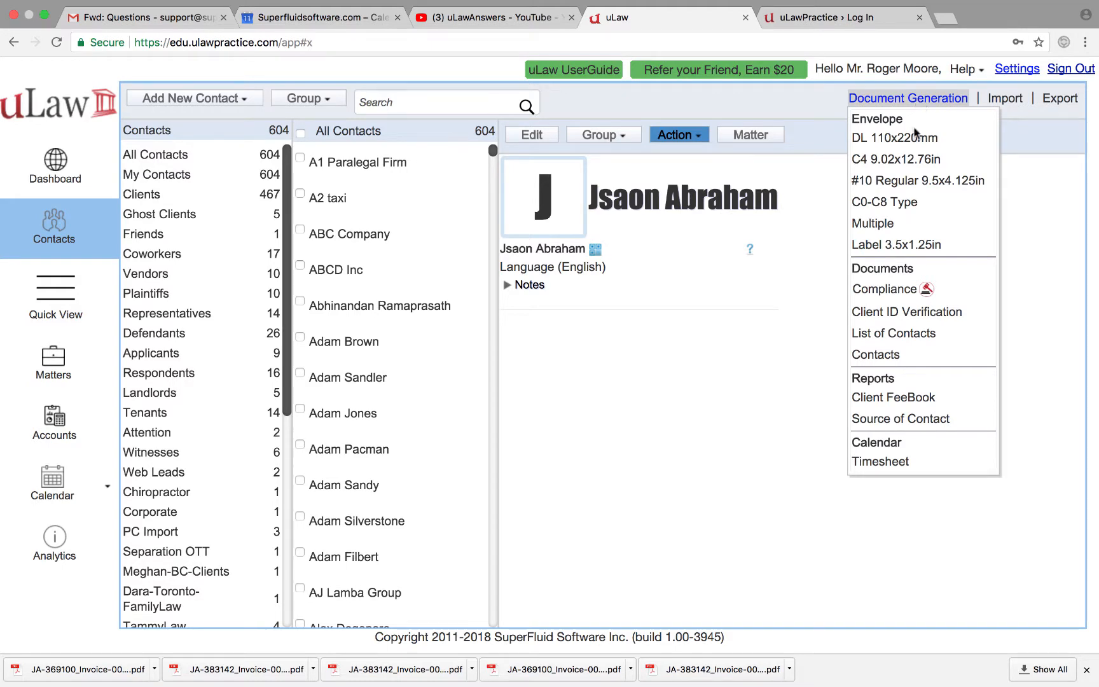
click(881, 397)
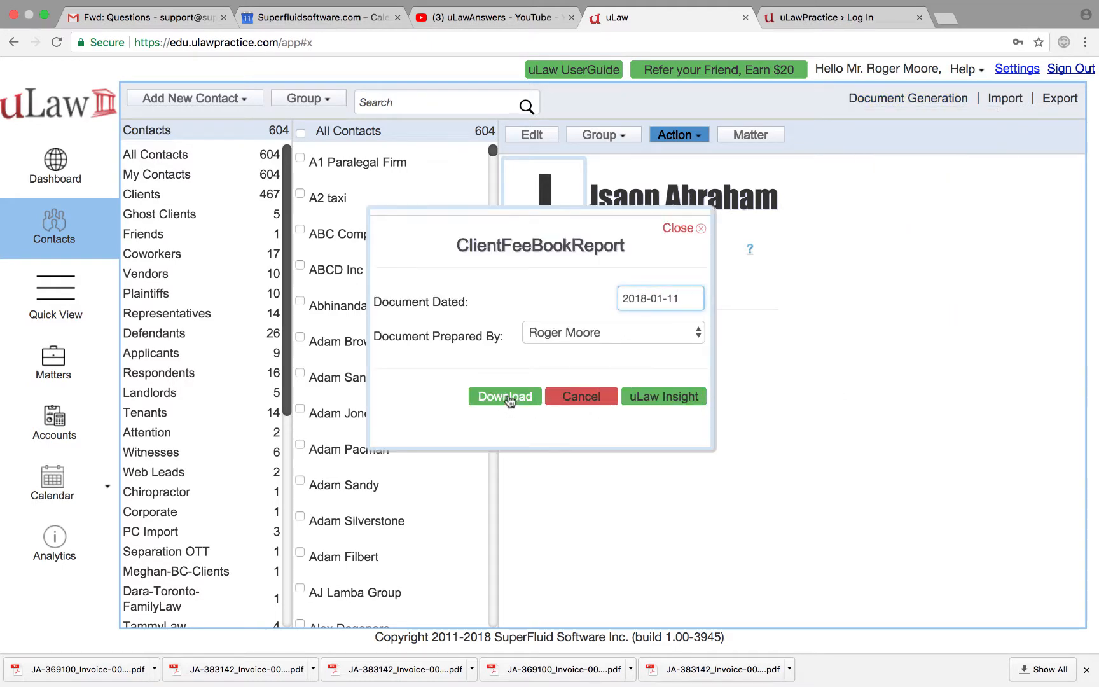
click(506, 397)
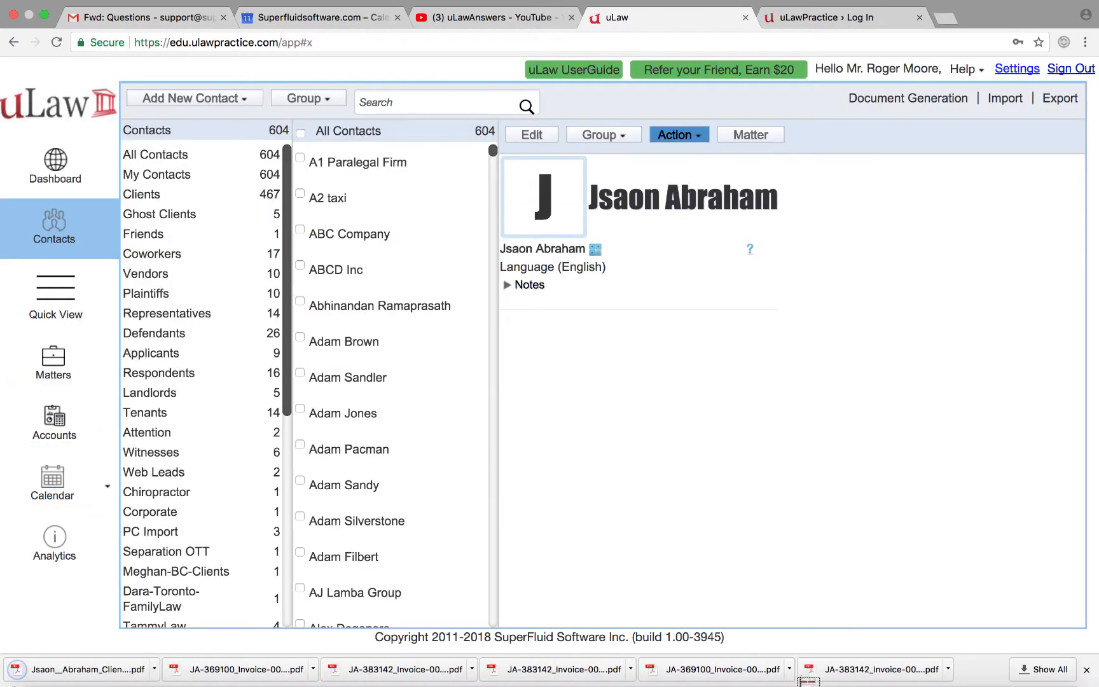
Step: Review the FeeBook PDF's $800.00 balance owed, then reopen the Traffic Ticket matter in uLaw
click(56, 670)
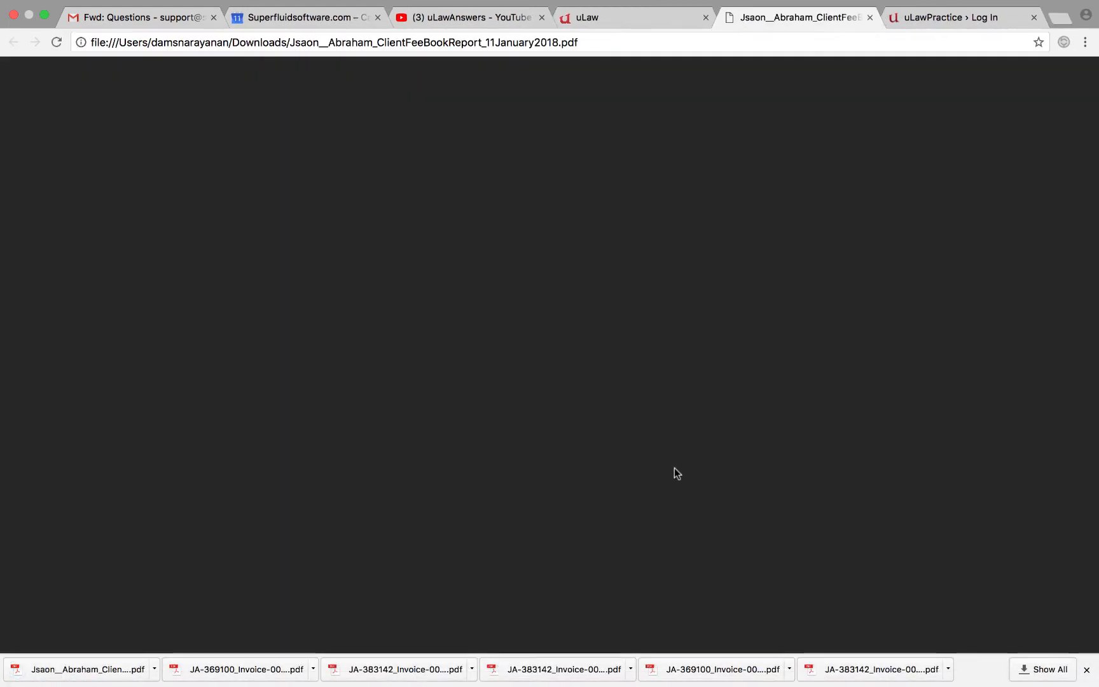
scroll(687, 444, down, 4)
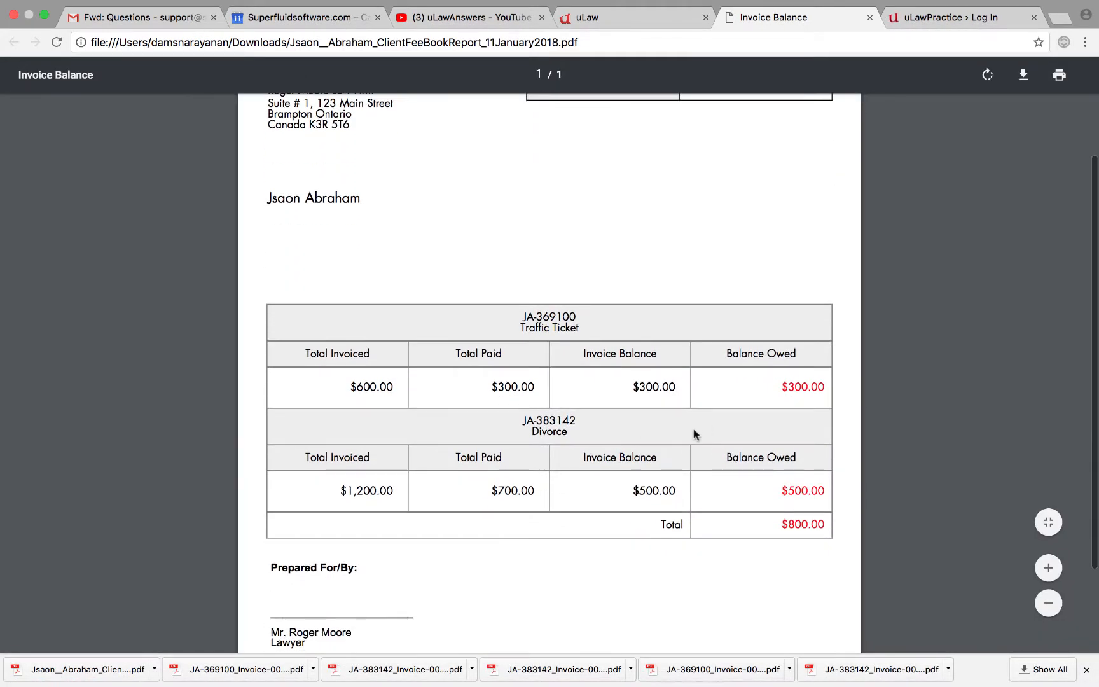
scroll(697, 430, down, 2)
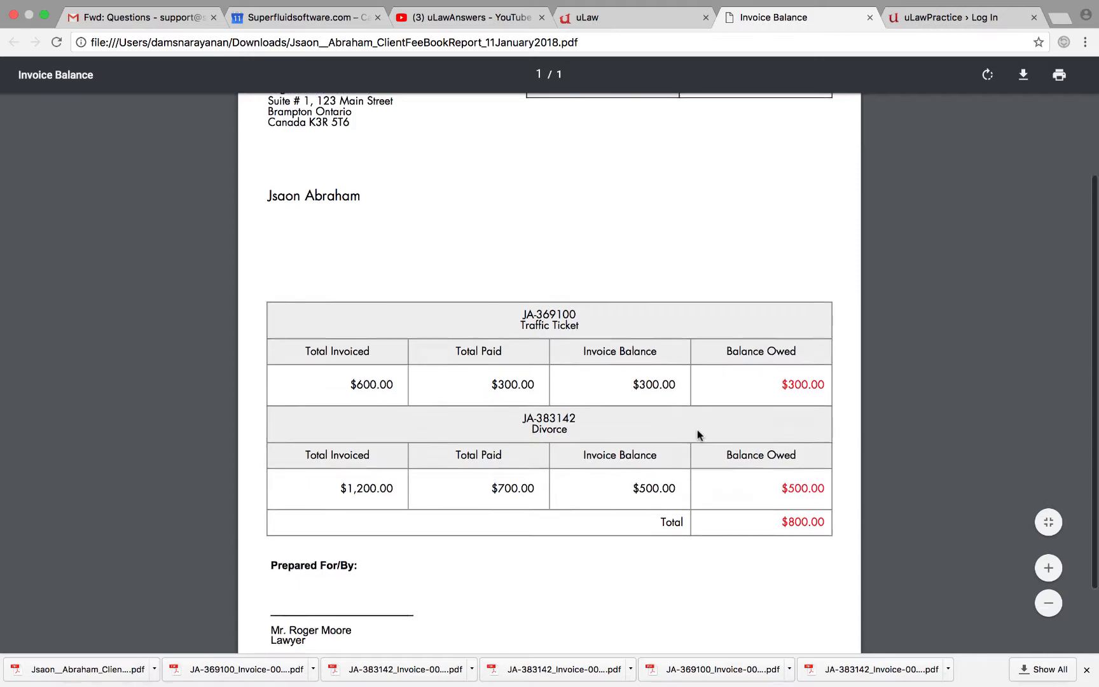
scroll(675, 326, down, 2)
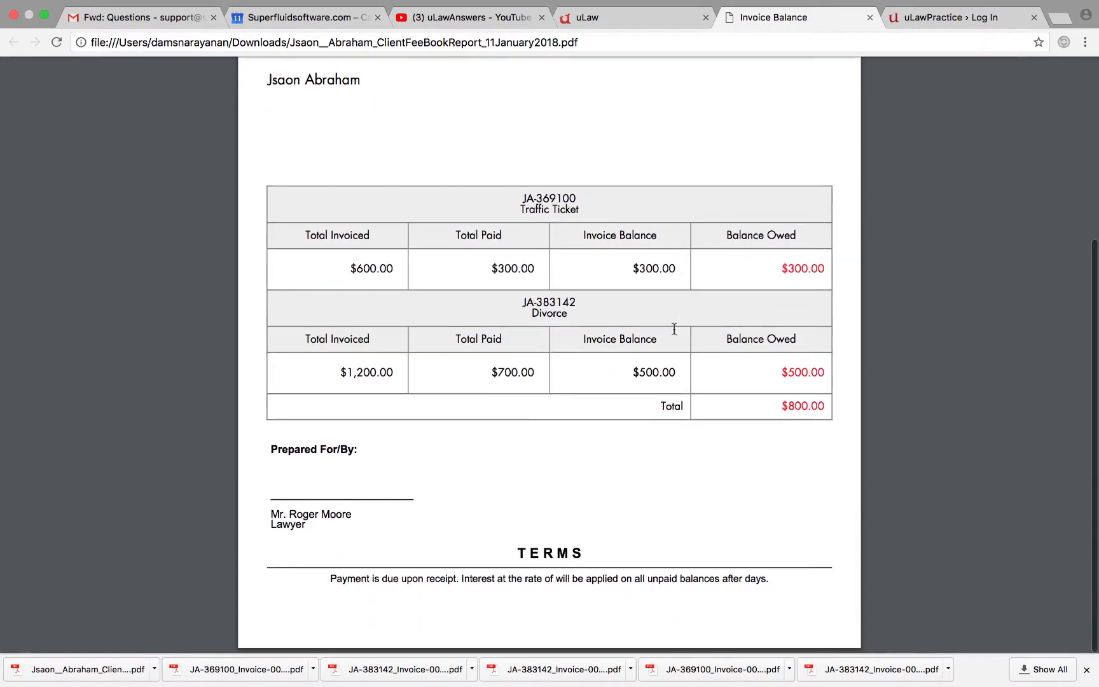
scroll(624, 337, up, 3)
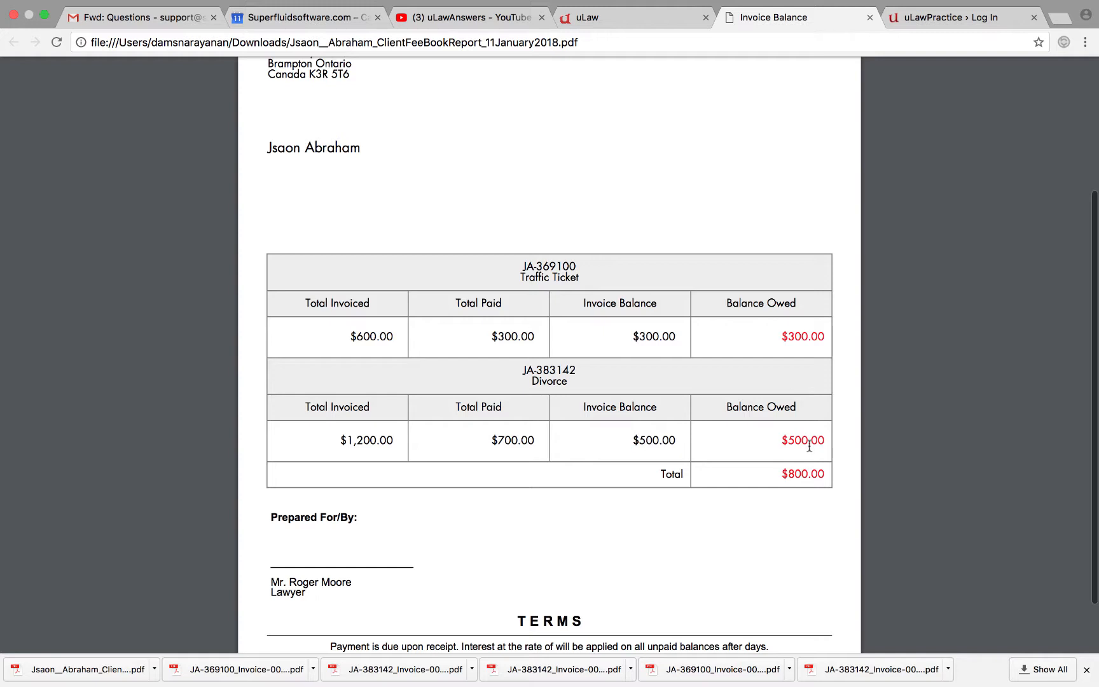
scroll(806, 447, down, 2)
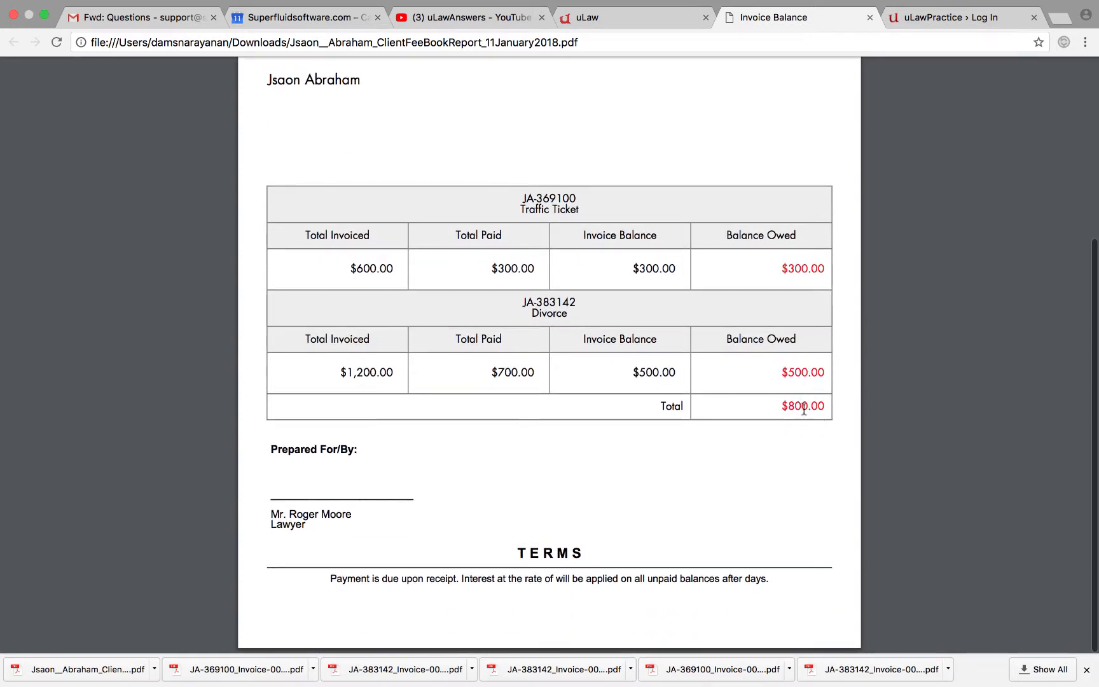
scroll(804, 409, down, 1)
scroll(804, 409, up, 1)
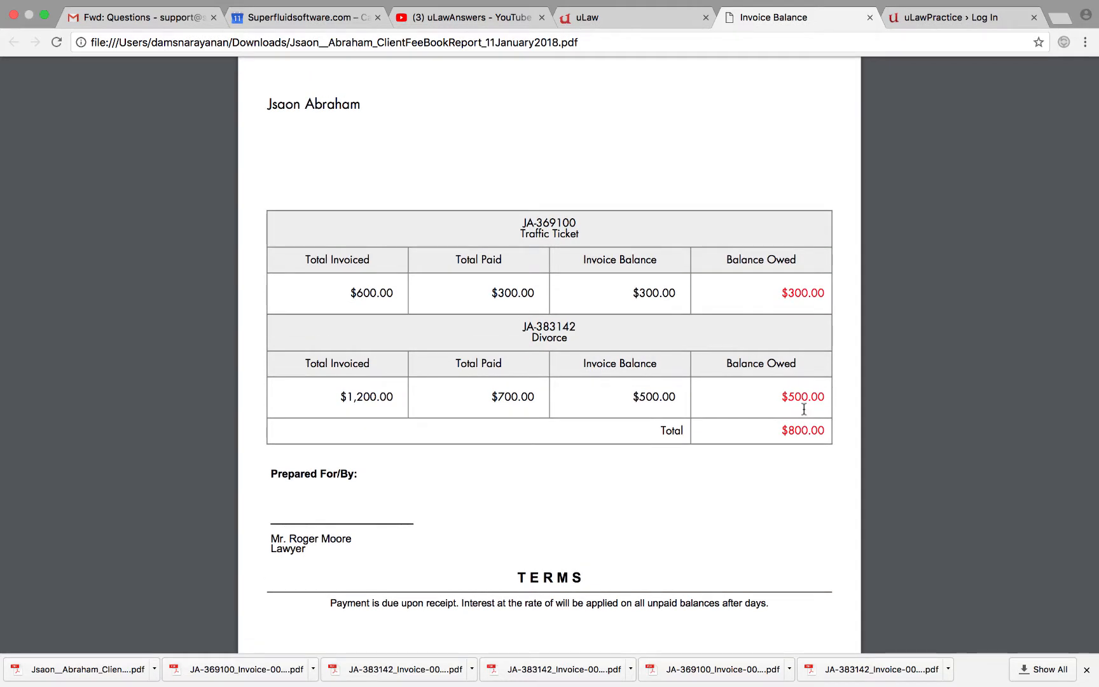
click(631, 19)
click(763, 136)
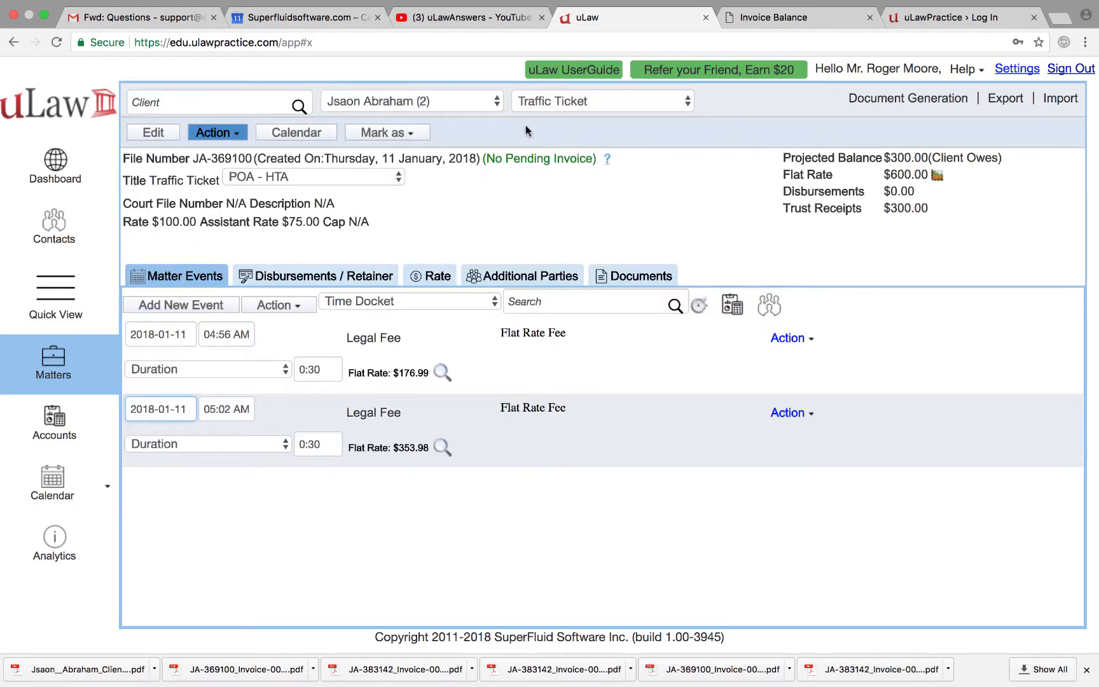
Step: Switch to the Divorce matter and start a client payment from Disbursements / Retainer
click(565, 101)
click(577, 86)
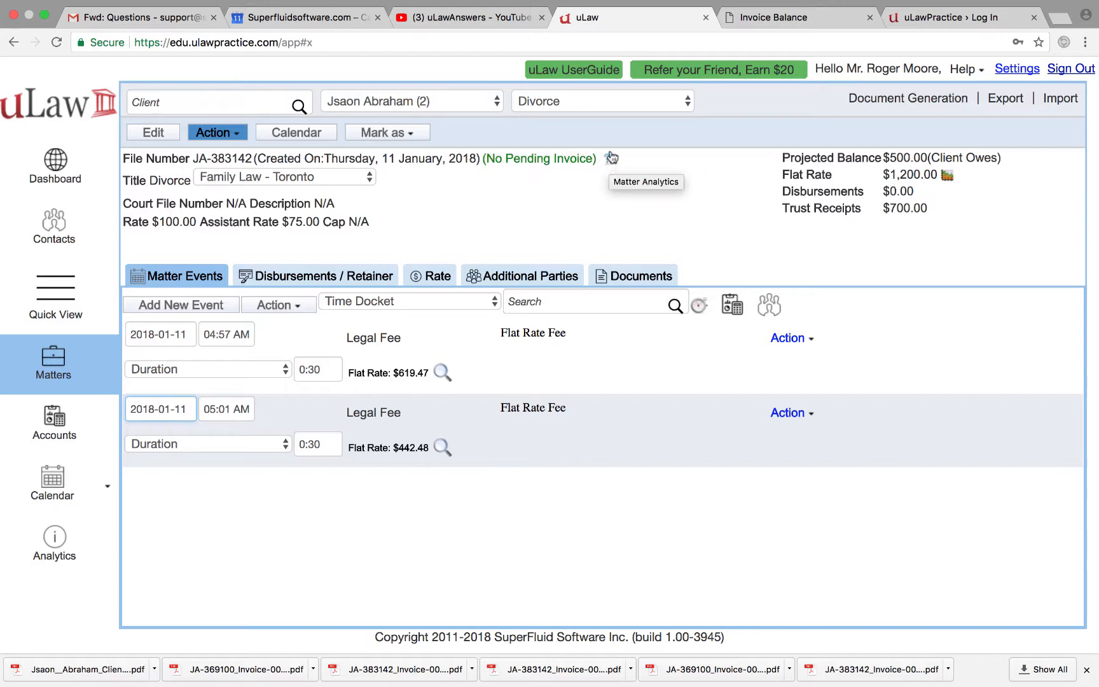
click(344, 274)
click(625, 295)
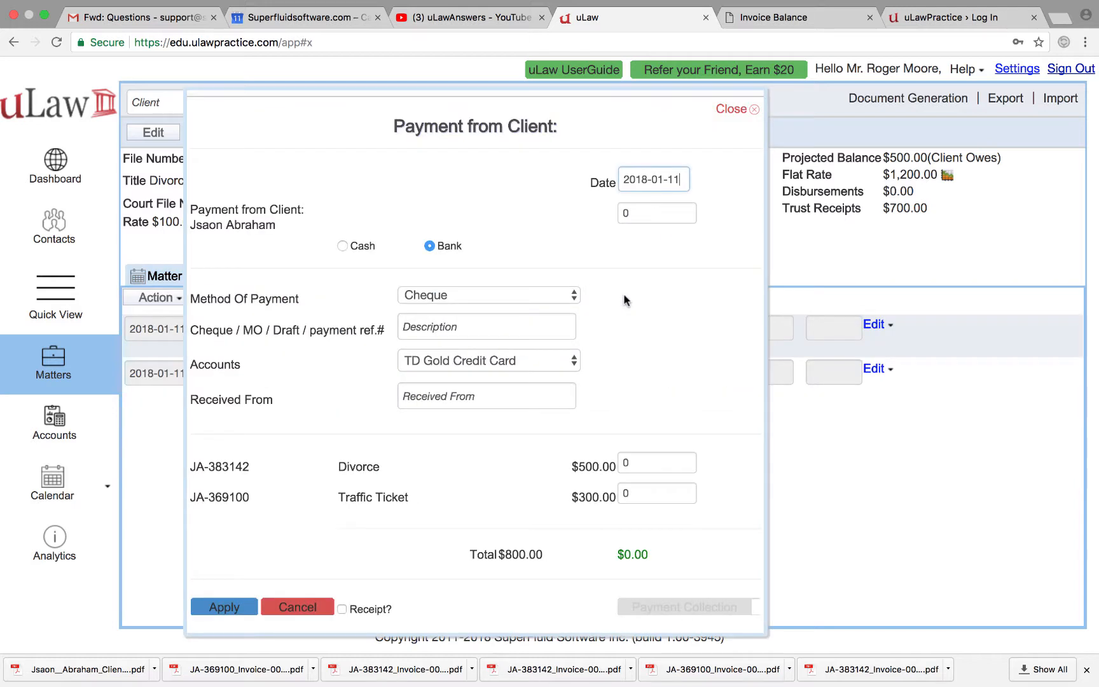
Step: Apply an $800.00 cheque payment to the General Account, split across both outstanding invoices
click(631, 213)
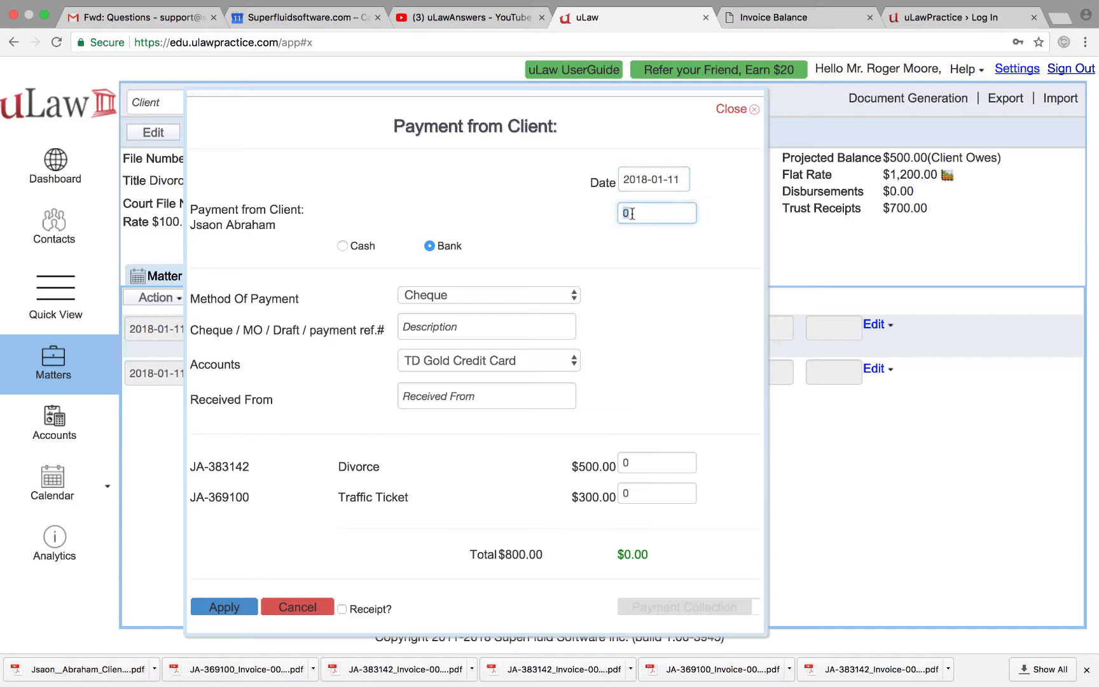
text(800)
click(665, 273)
click(476, 320)
text(98779)
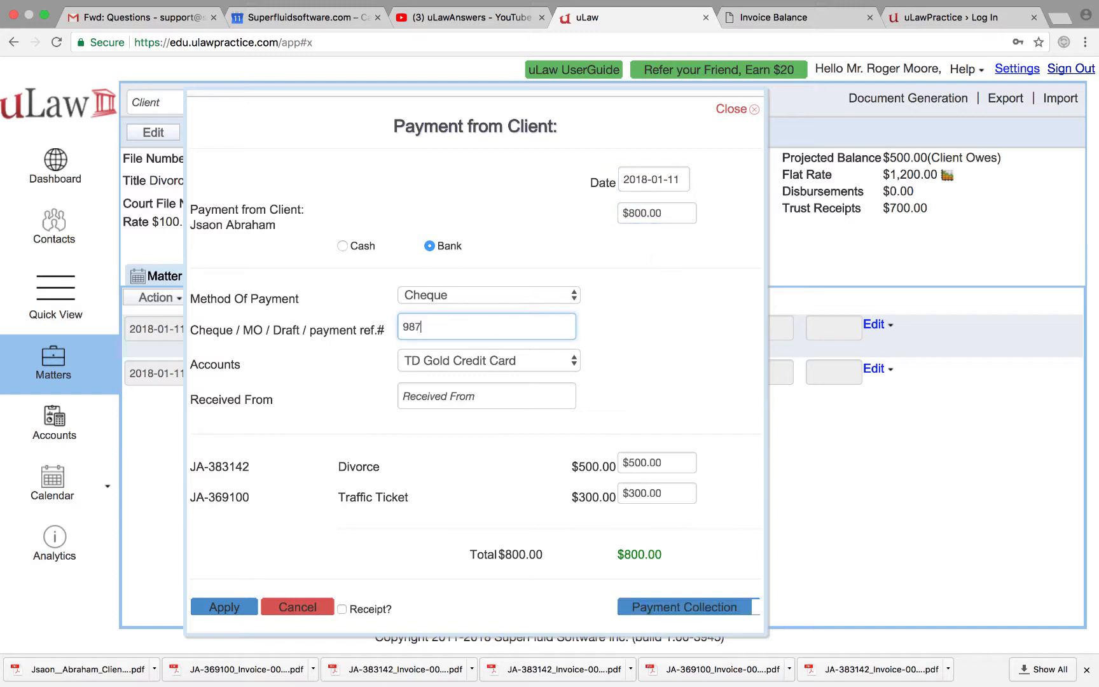
click(489, 368)
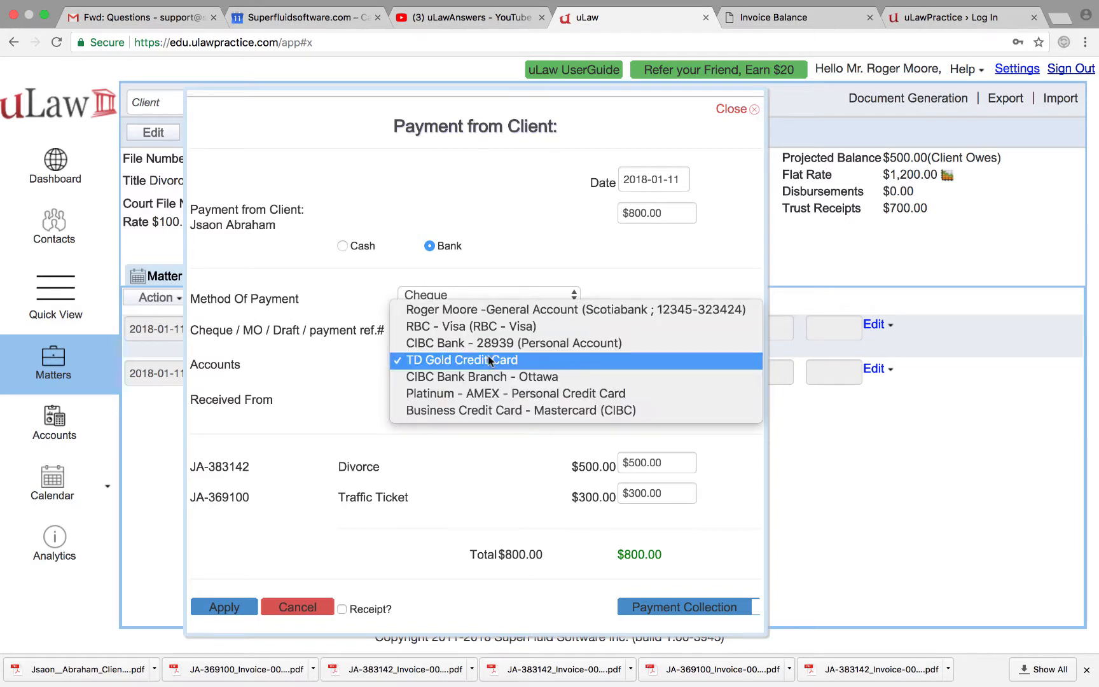
click(475, 309)
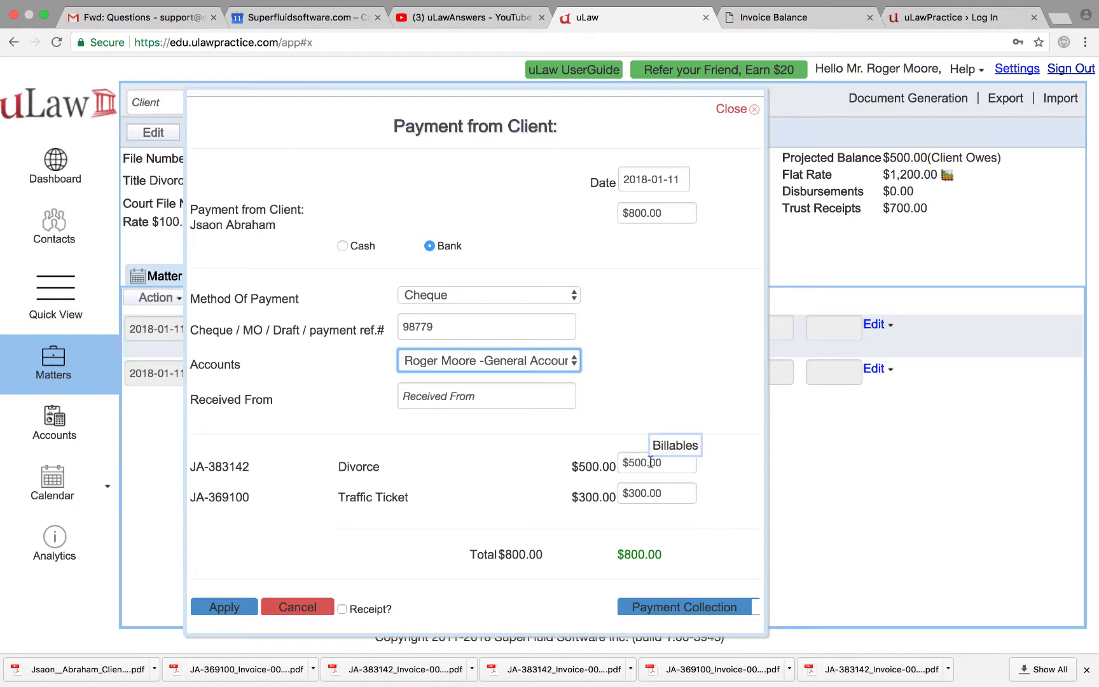
click(228, 610)
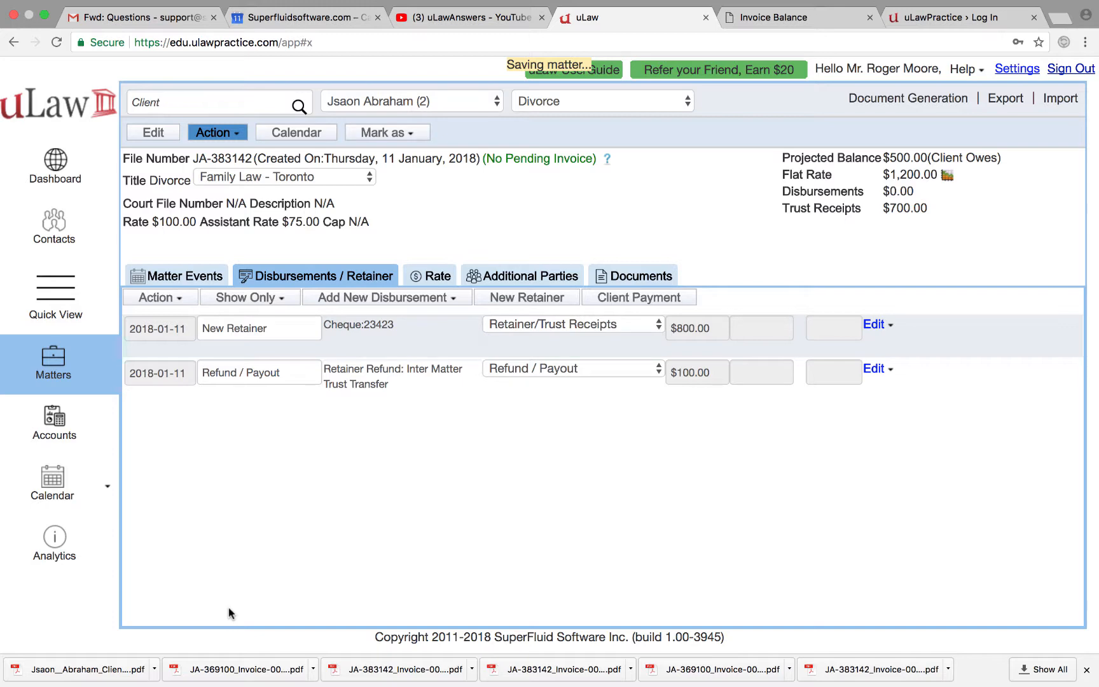
Step: Generate the Client's General ledger for all transactions for the client and show it
click(62, 434)
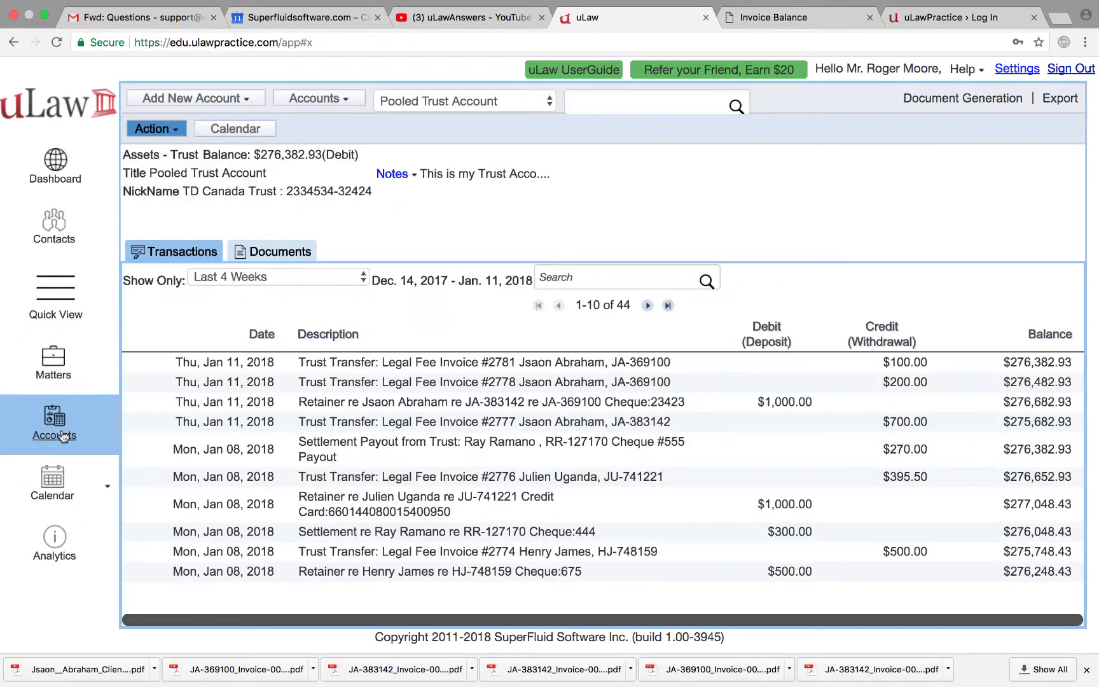
click(953, 102)
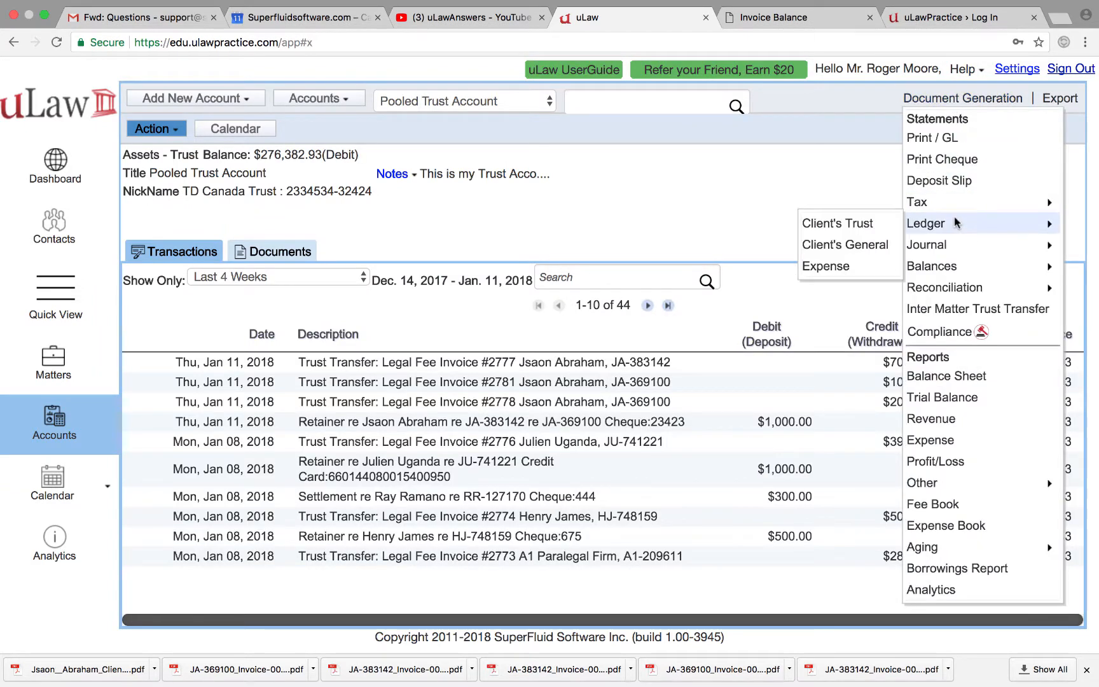
mouse_move(938, 210)
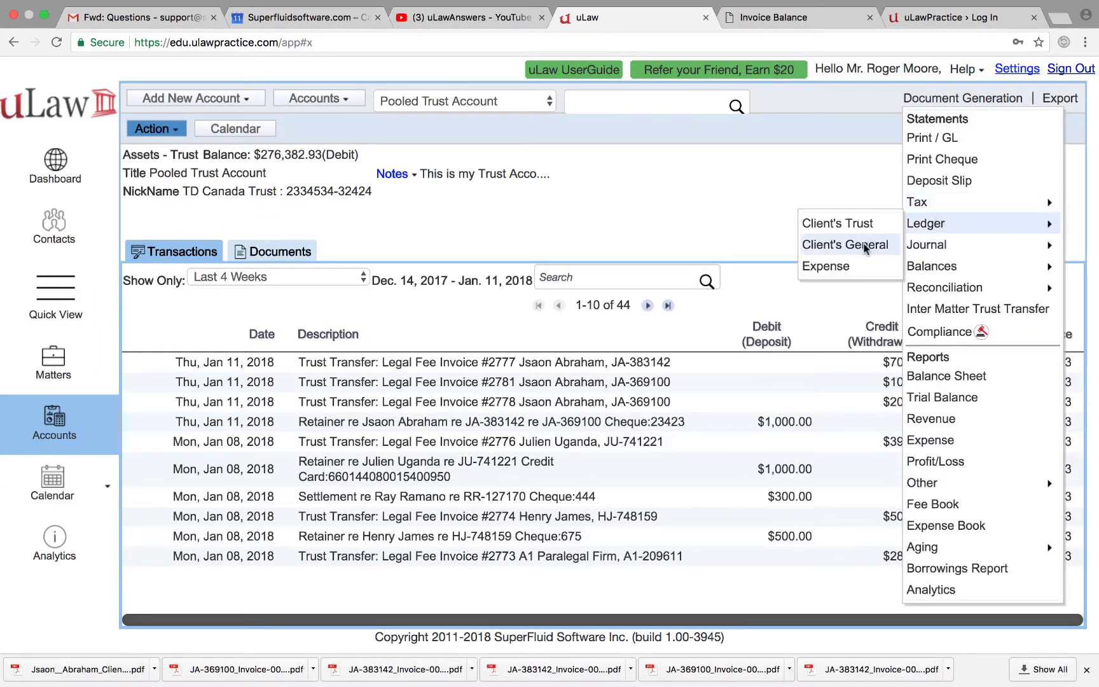
click(866, 249)
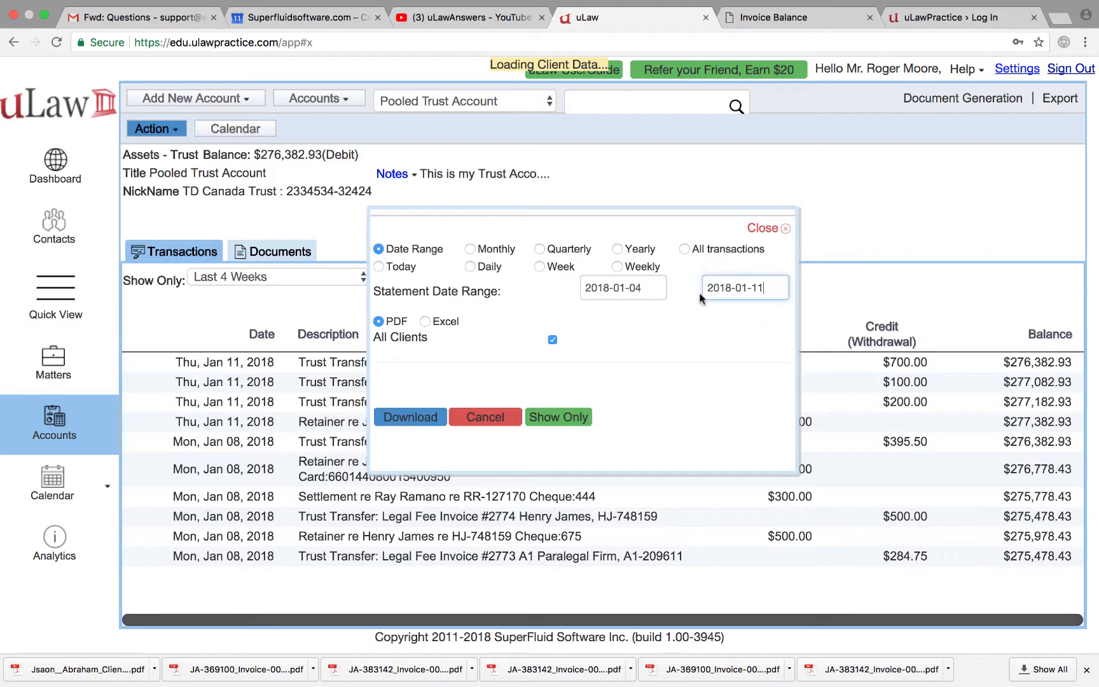
click(684, 249)
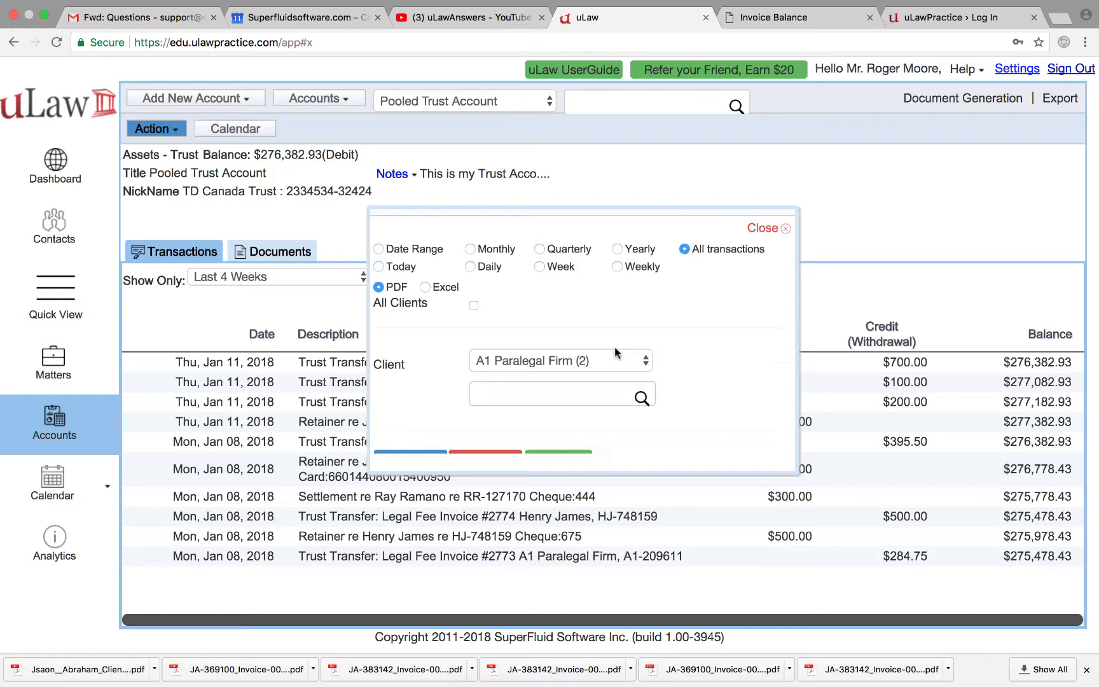
click(567, 392)
text(ab)
key(Down)
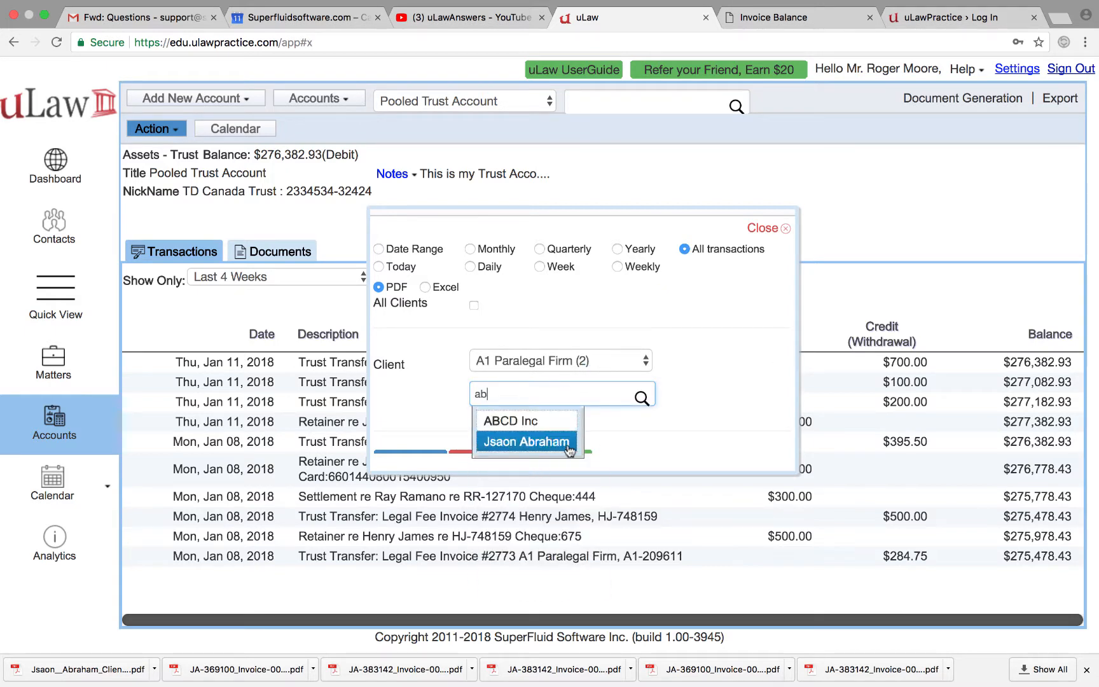
key(Return)
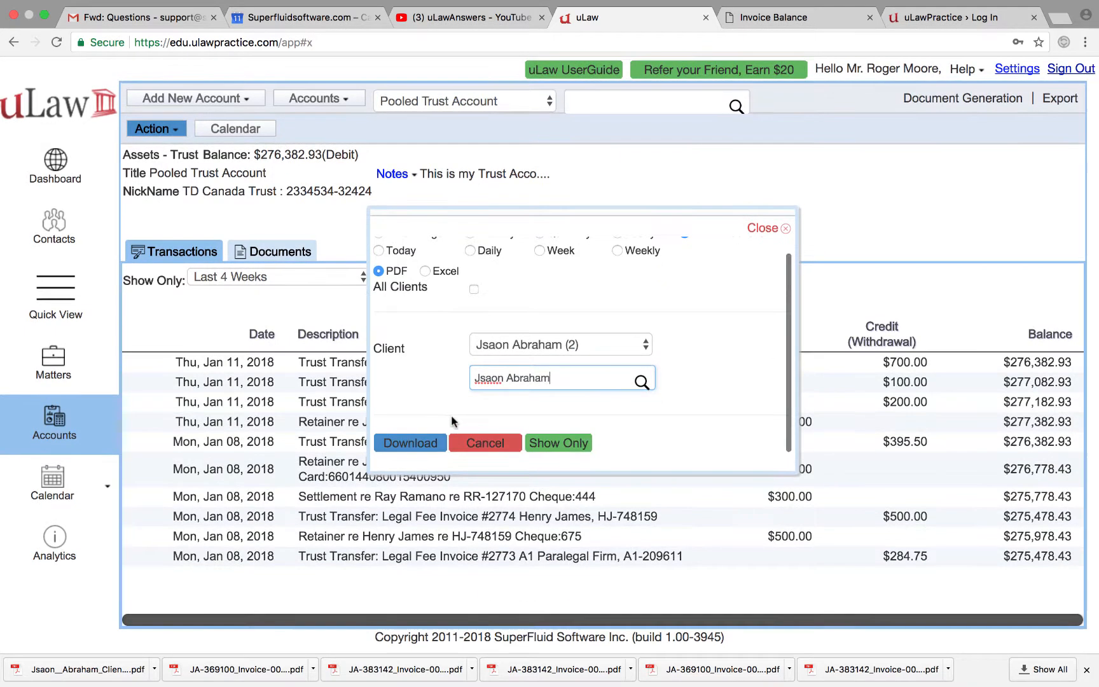
click(559, 445)
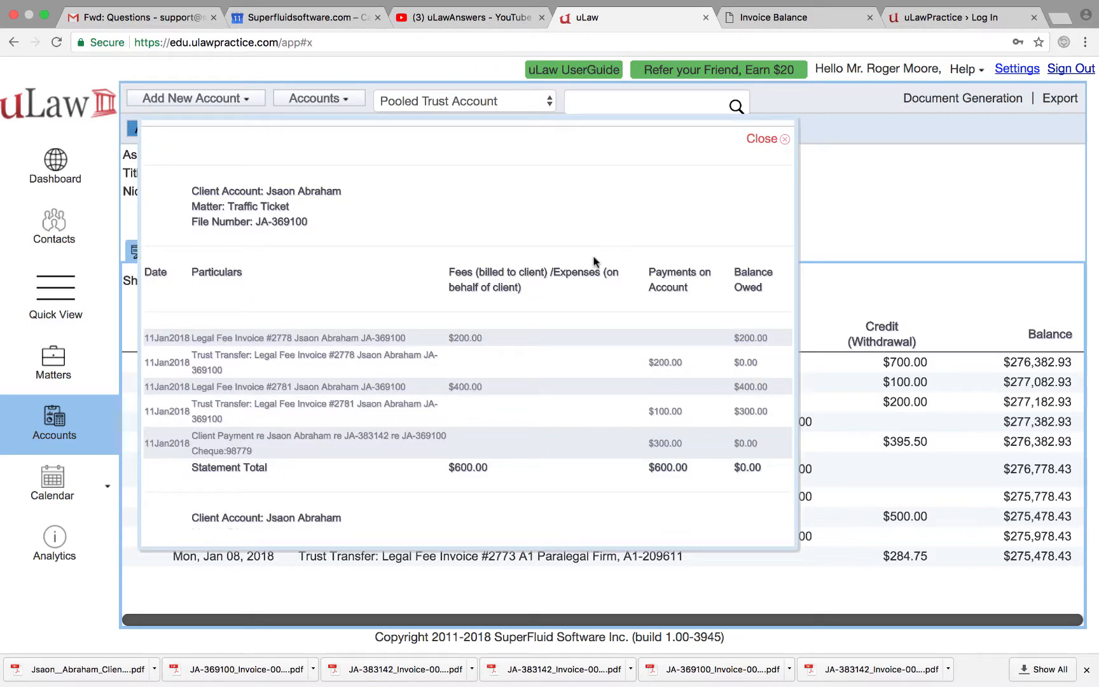
Step: Compare the $300.00, $700.00 and $500.00 ledger payments confirming $0.00 owed, then close the statement
scroll(565, 353, down, 2)
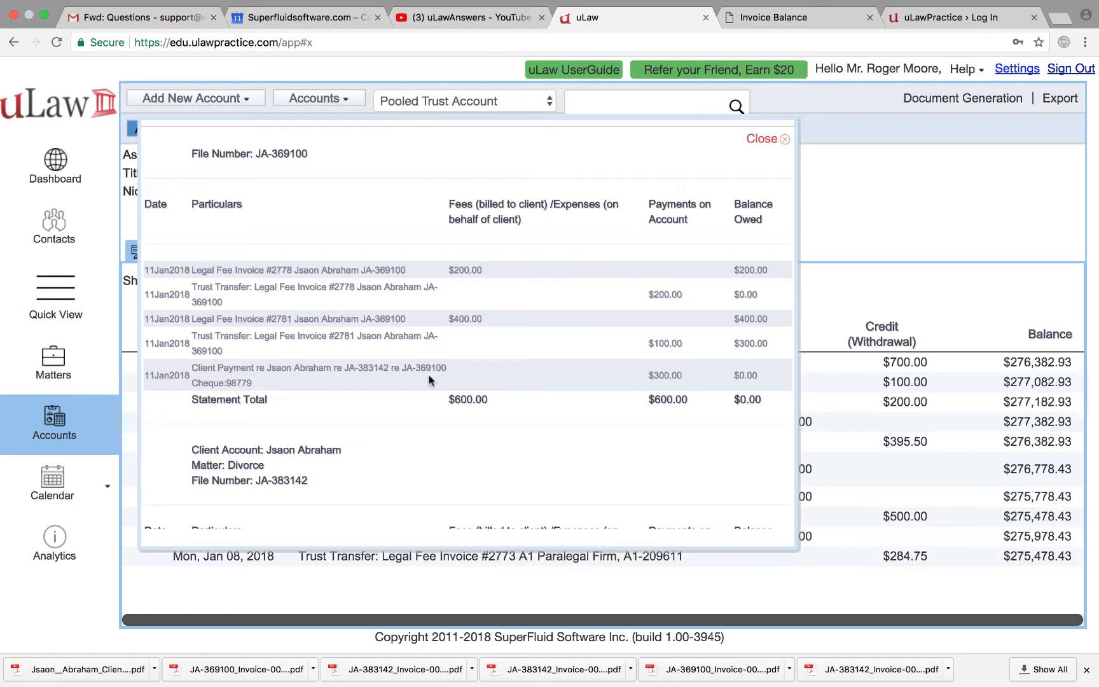
double_click(657, 376)
scroll(657, 376, down, 5)
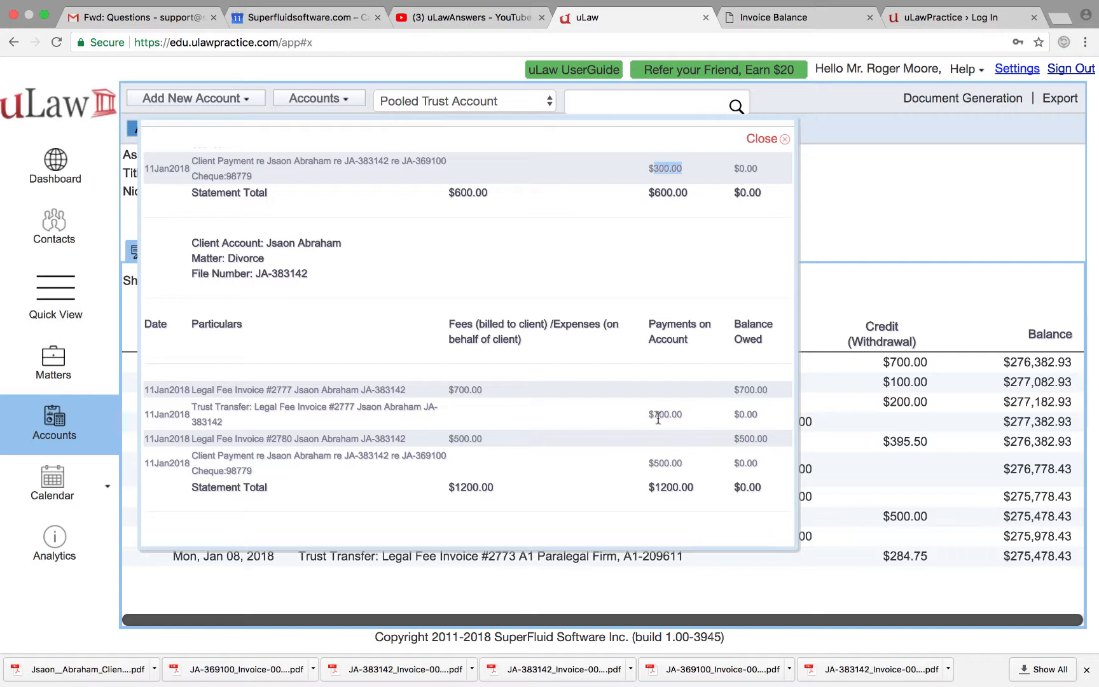
double_click(462, 390)
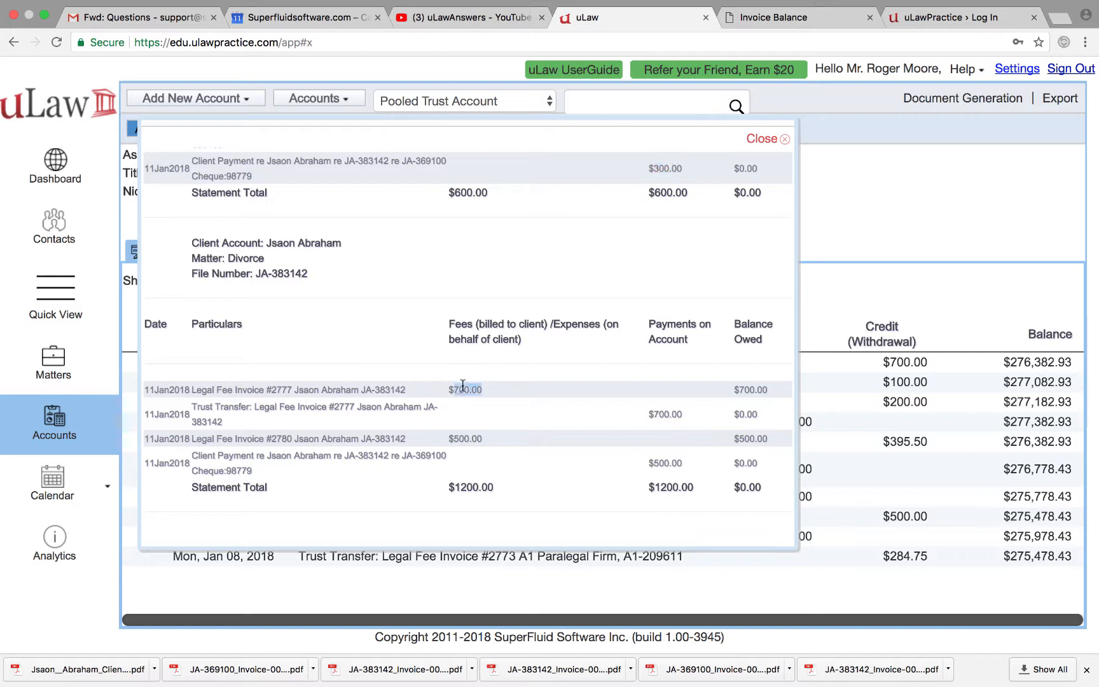
double_click(671, 414)
click(470, 435)
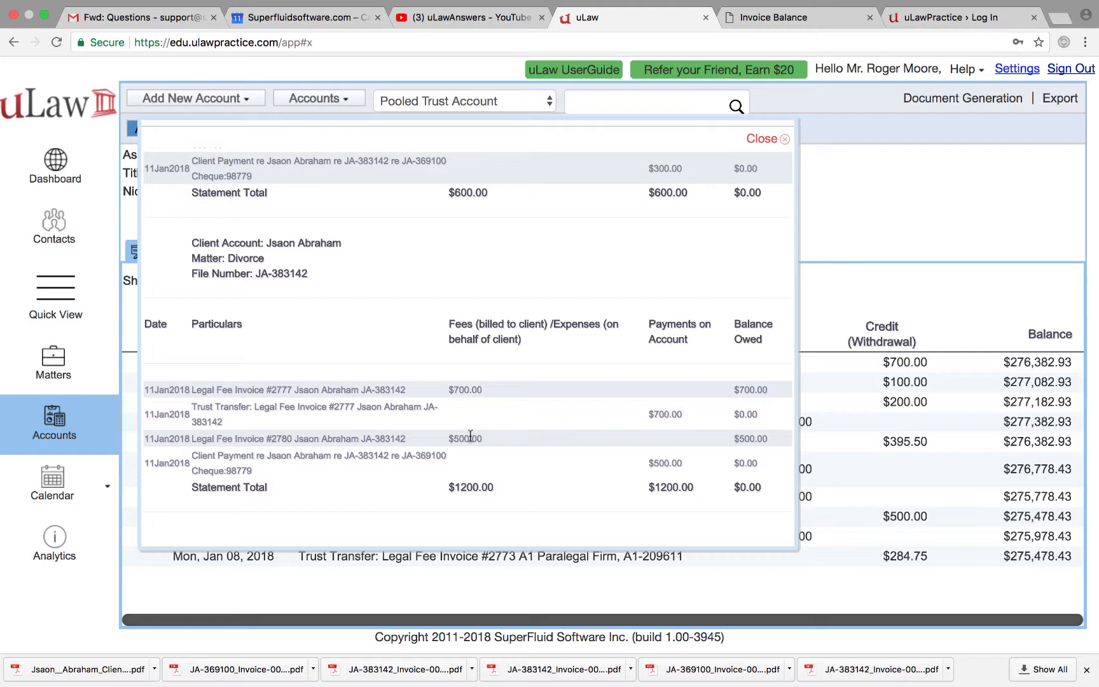
double_click(660, 464)
click(769, 139)
Step: Return to the Divorce matter and dismiss the New Retainer and Client Payment forms unchanged
click(62, 360)
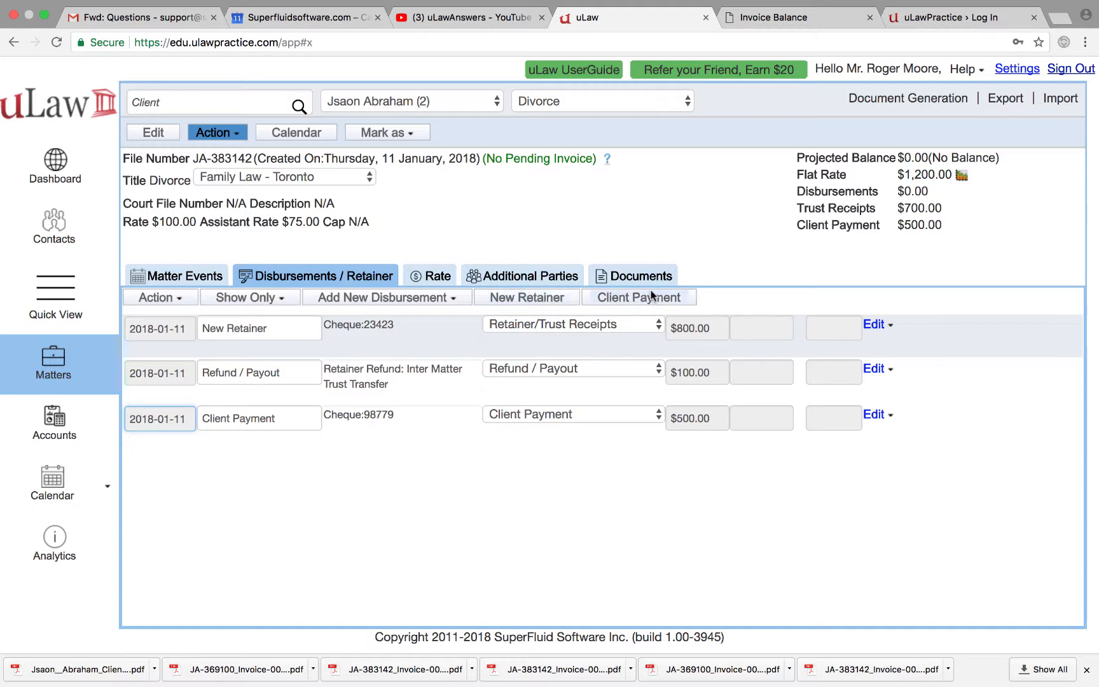
click(552, 297)
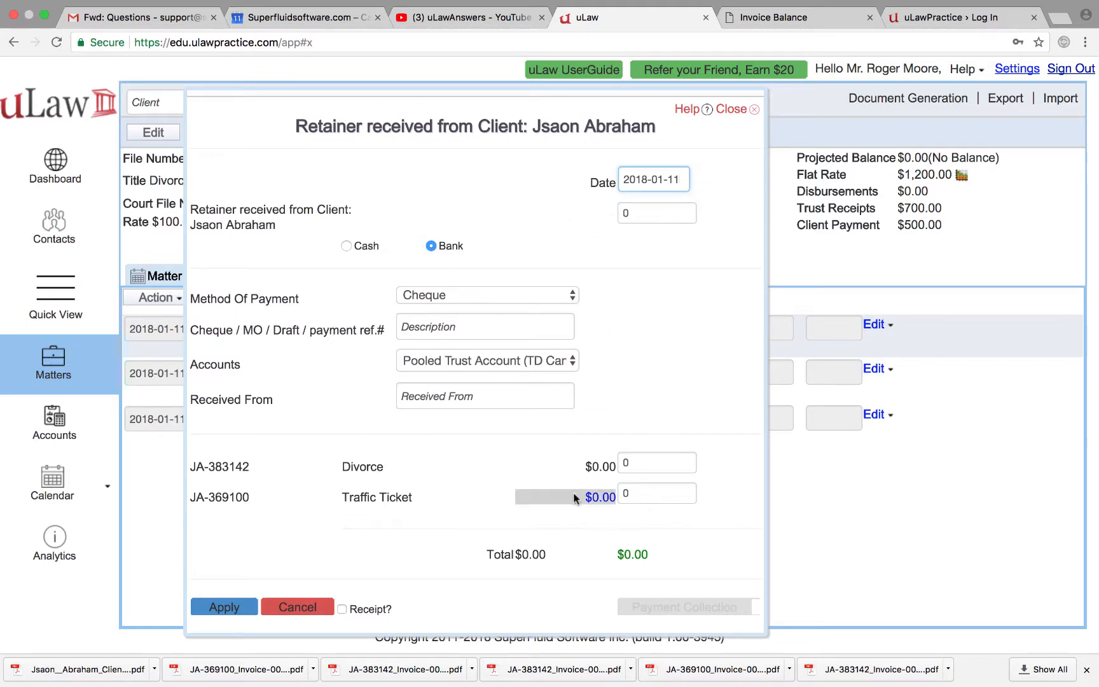
click(731, 110)
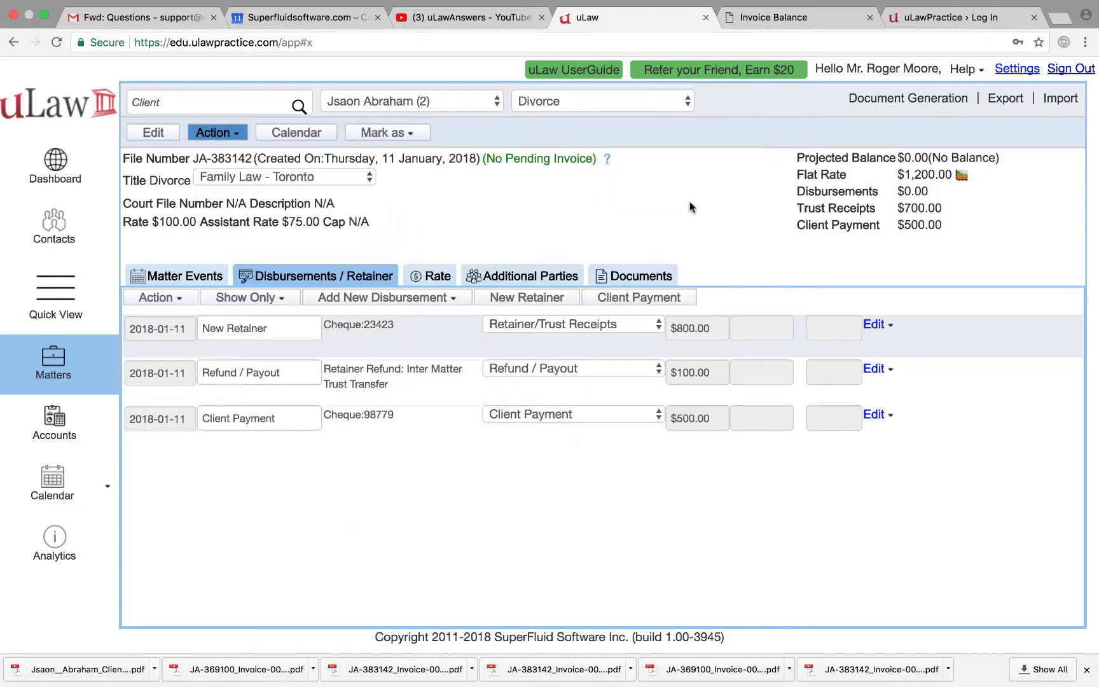
click(659, 298)
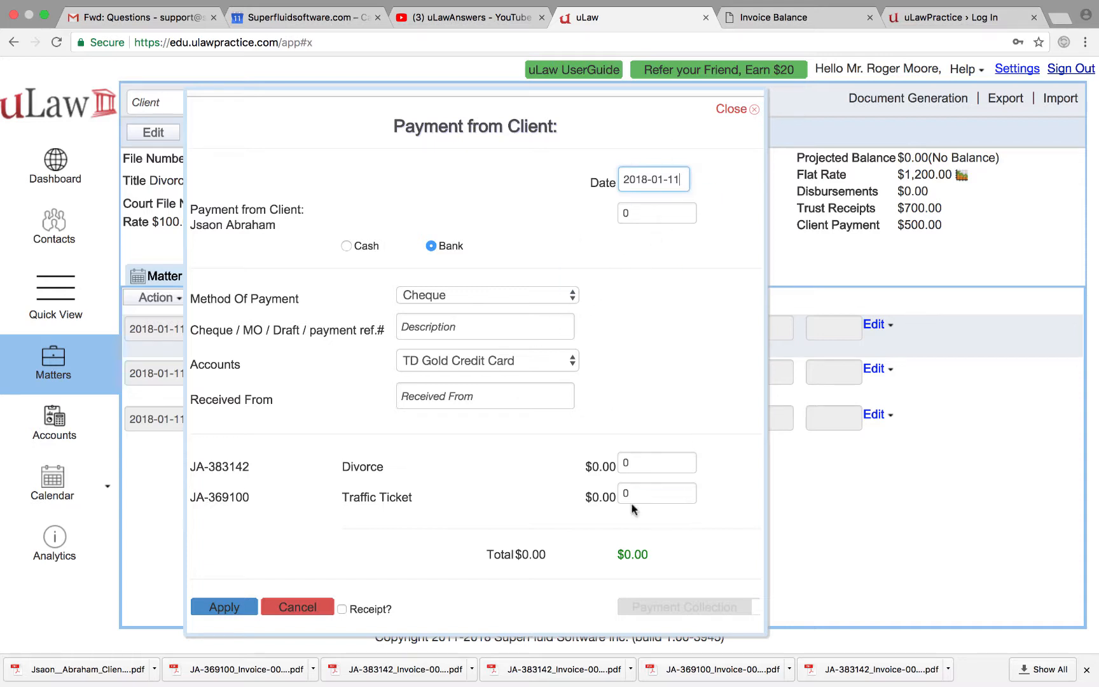
click(735, 109)
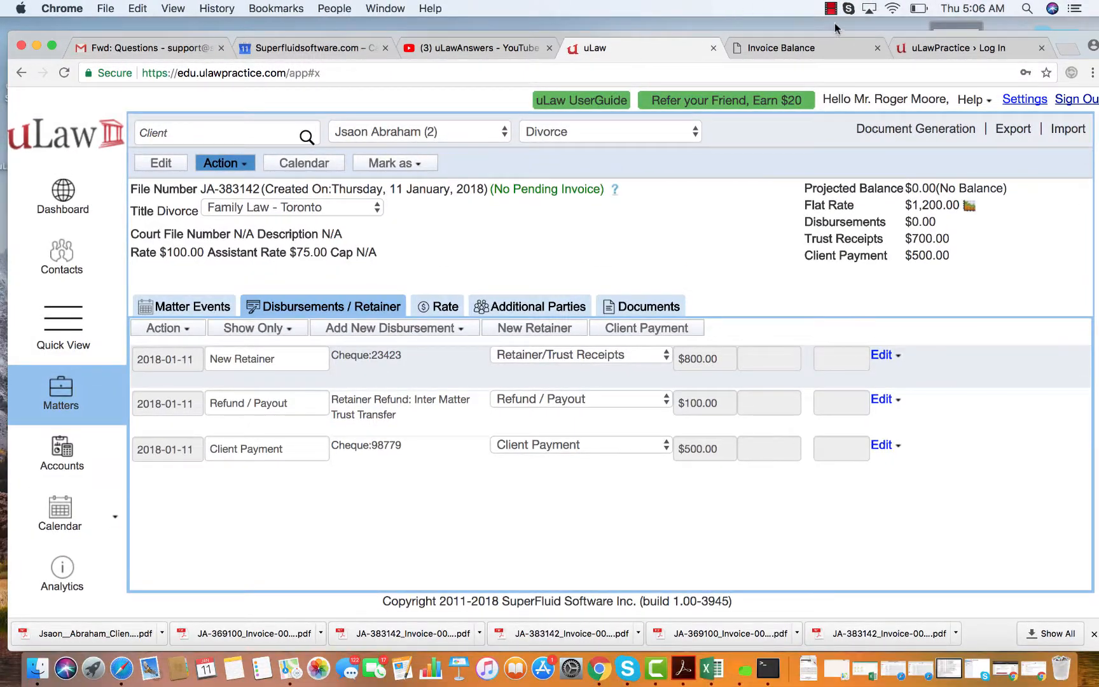
click(831, 9)
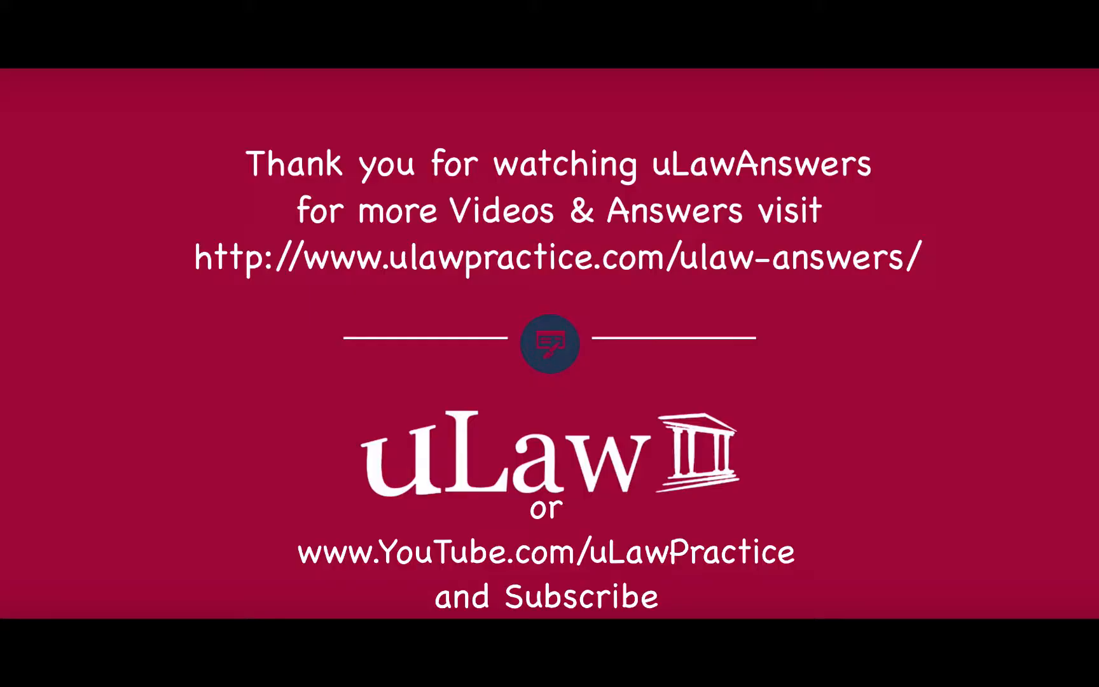